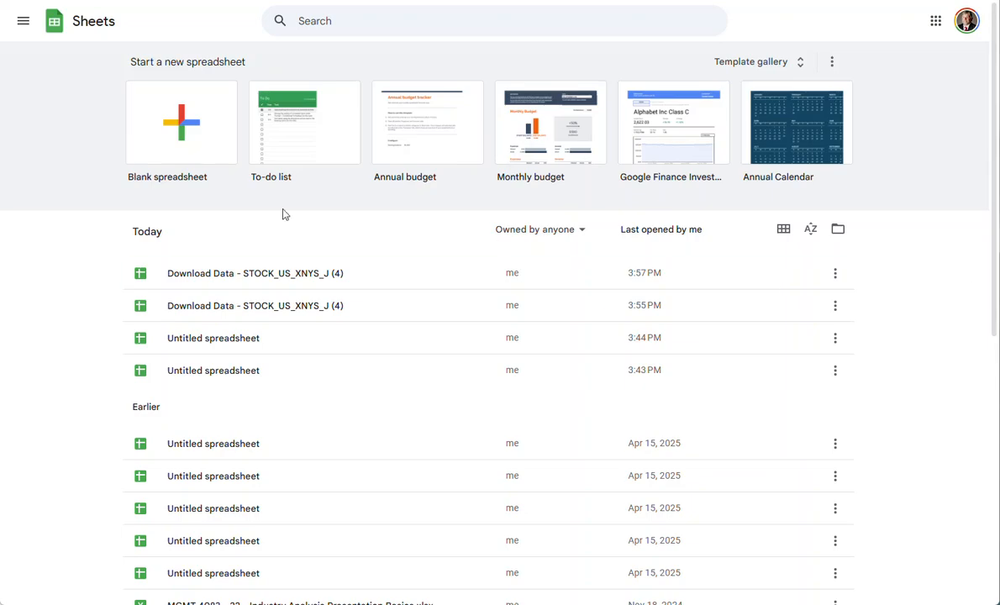
{"action": "left_click", "coordinate": [10, 1]}
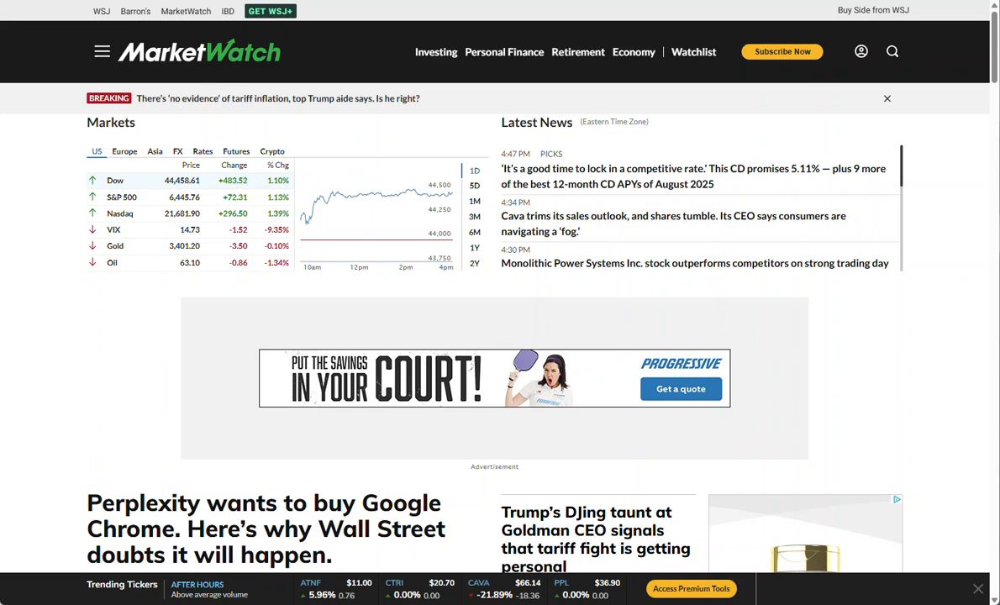
{"action": "left_click", "coordinate": [141, 0]}
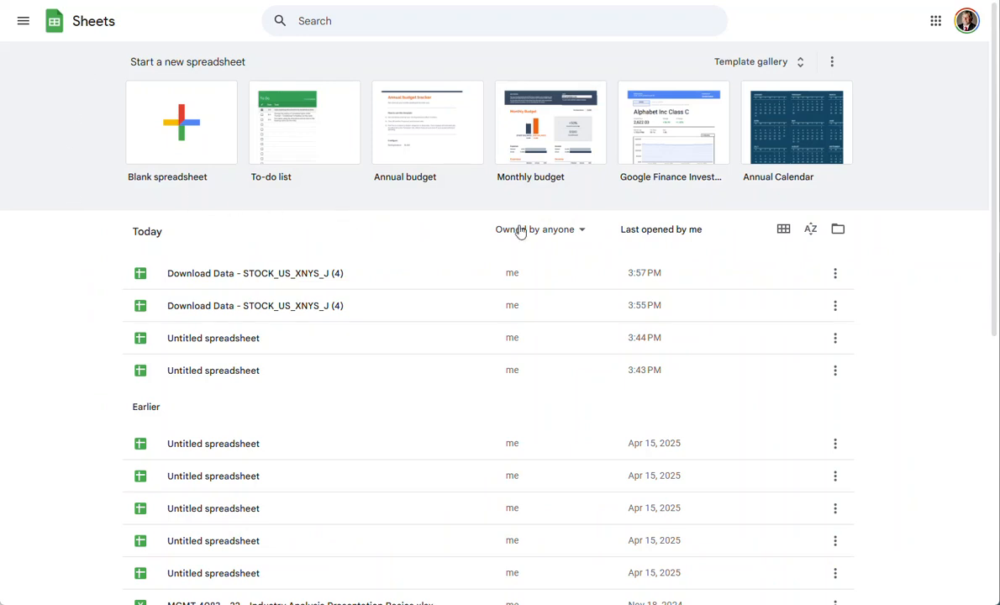
Upload the downloaded file "Download Data - STOCK_US_XNYS_J (4).csv" and open it as a spreadsheet
{"action": "left_click", "coordinate": [837, 232]}
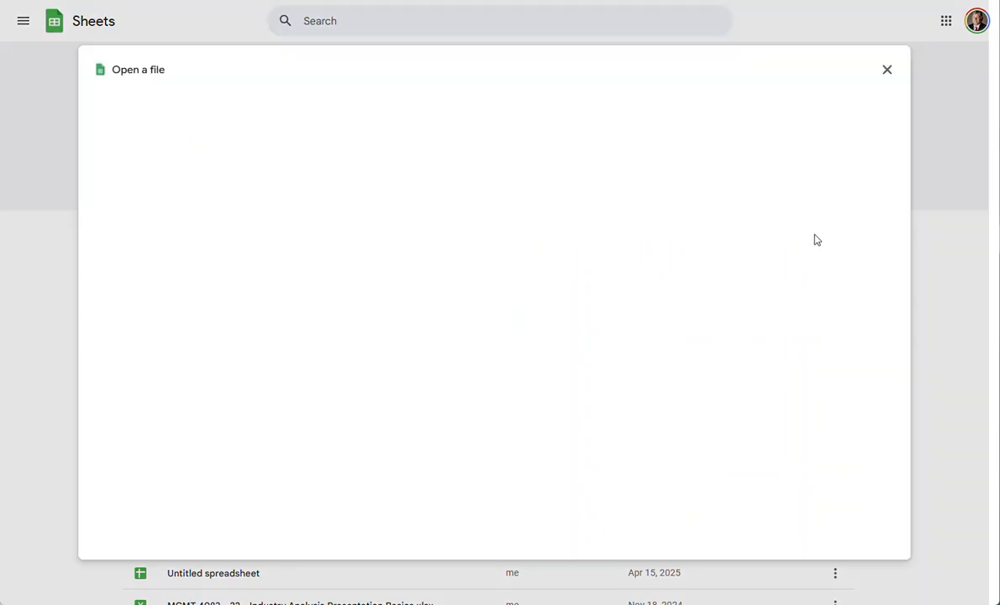
{"action": "left_click", "coordinate": [433, 115]}
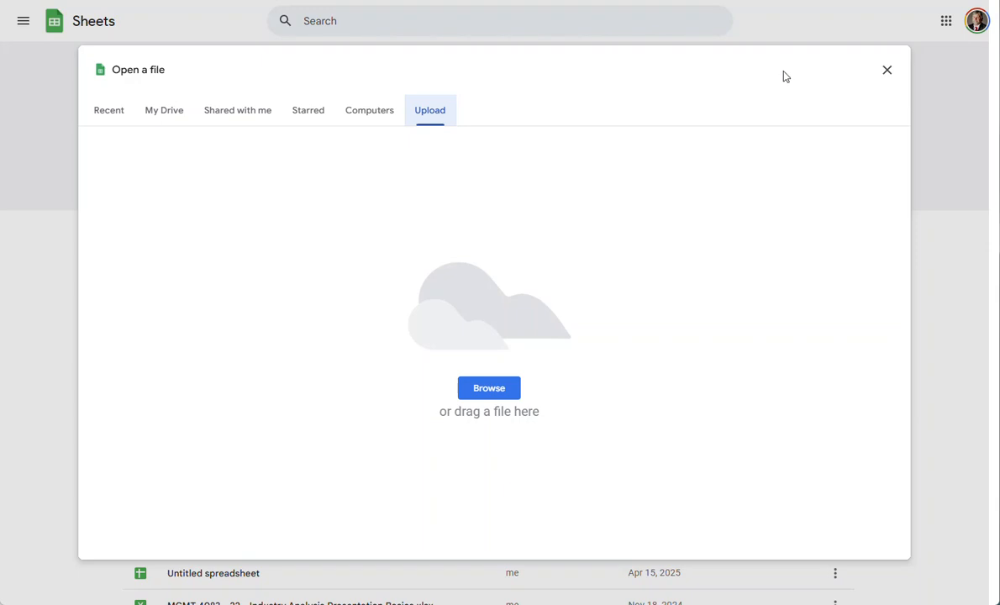
{"action": "left_click", "coordinate": [936, 0]}
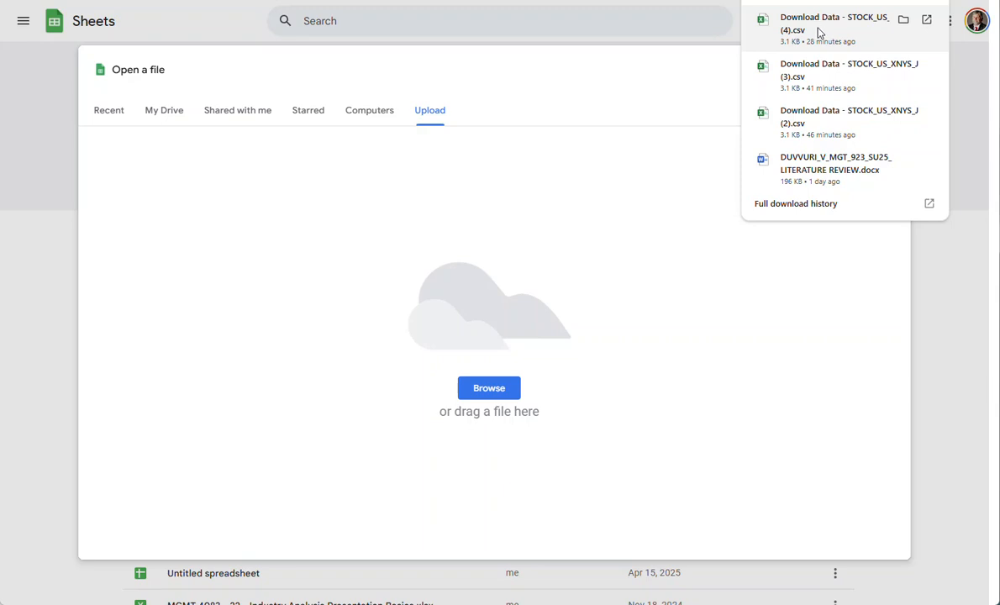
{"action": "left_click_drag", "start_coordinate": [819, 32], "coordinate": [467, 281]}
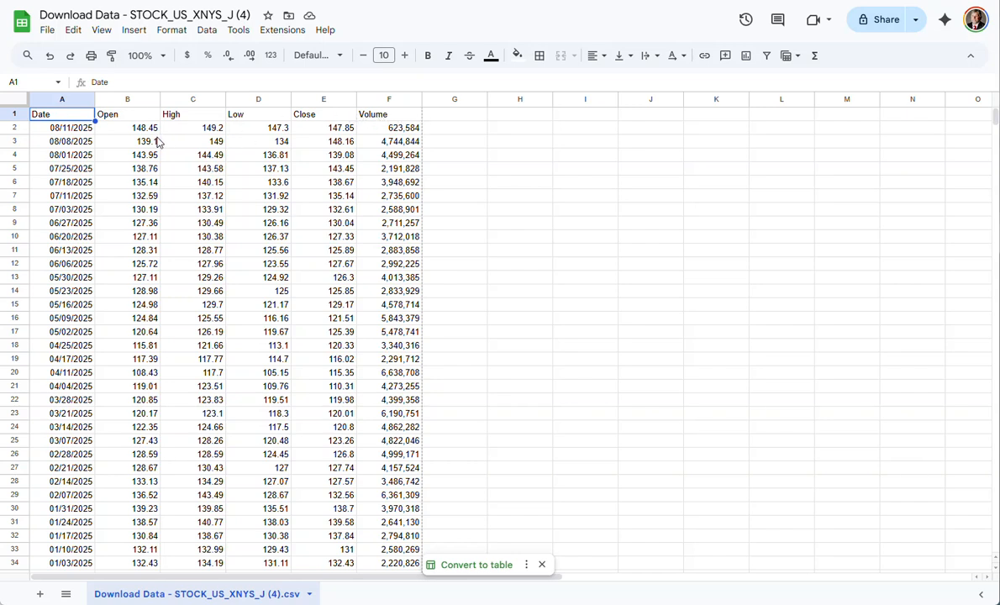
Sort the data range A2:F54 by column A in ascending order so the oldest date comes first
{"action": "left_click", "coordinate": [76, 125]}
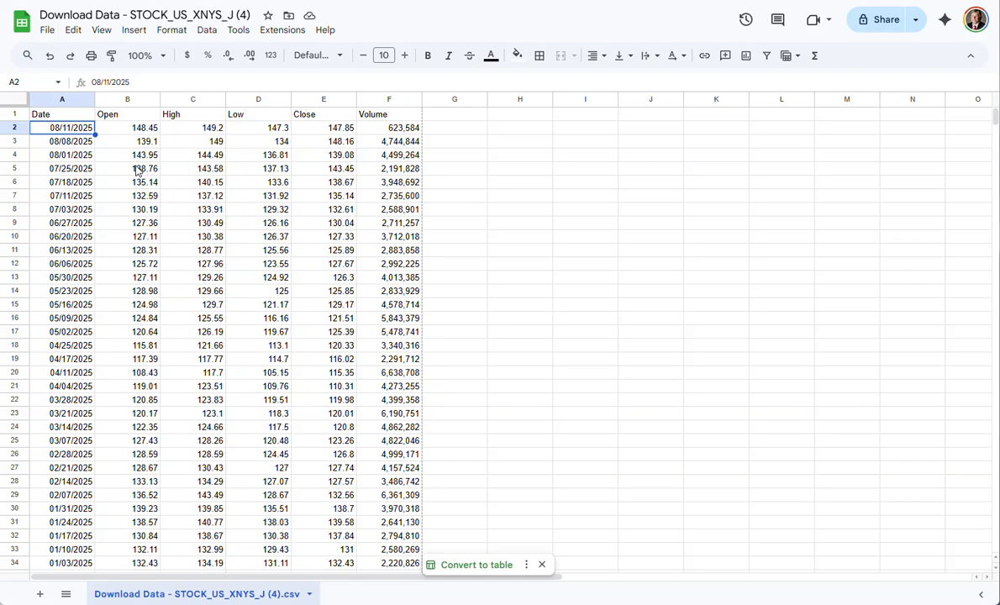
{"action": "key", "text": "ctrl+shift+Down"}
{"action": "key", "text": "ctrl+shift+Right"}
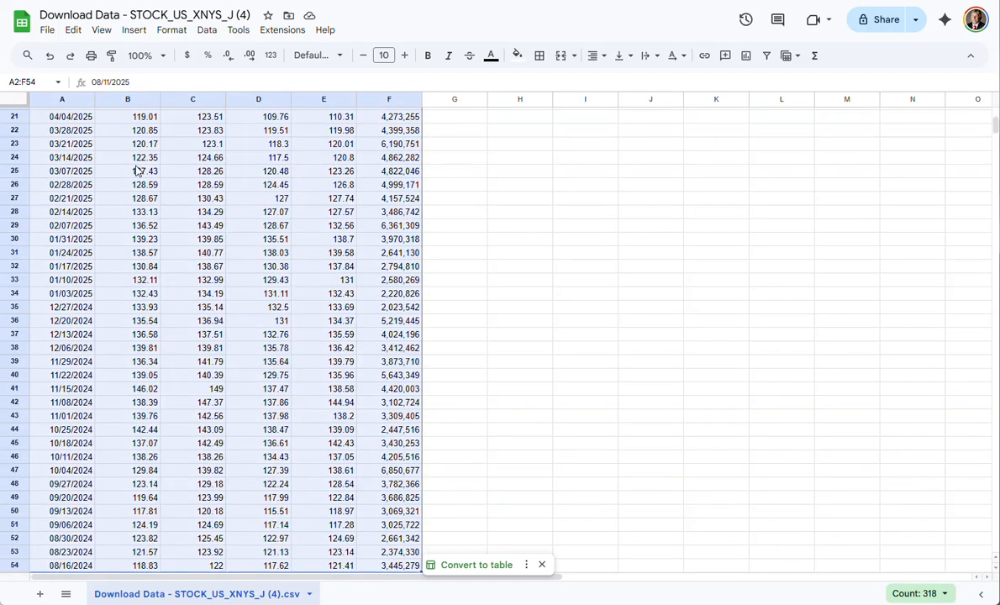
{"action": "left_click", "coordinate": [201, 35]}
{"action": "mouse_move", "coordinate": [233, 74]}
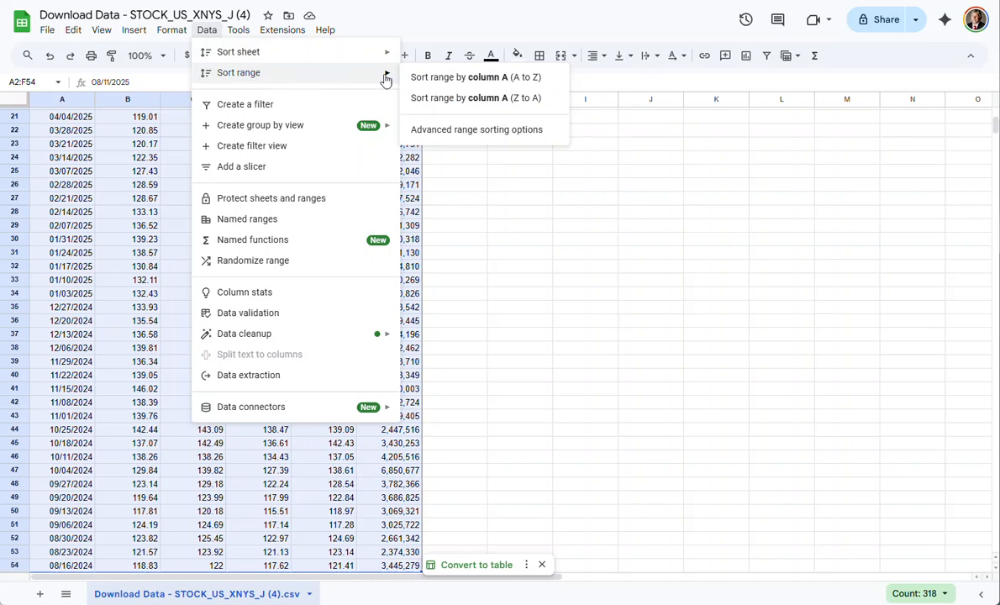
{"action": "left_click", "coordinate": [517, 77]}
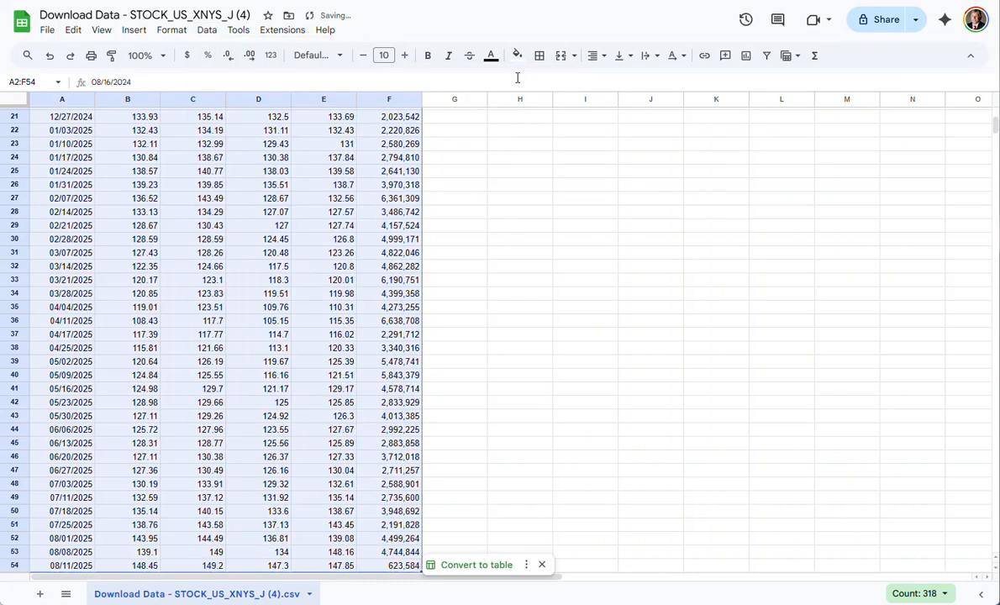
{"action": "scroll", "coordinate": [118, 178], "scroll_direction": "up", "scroll_amount": 4}
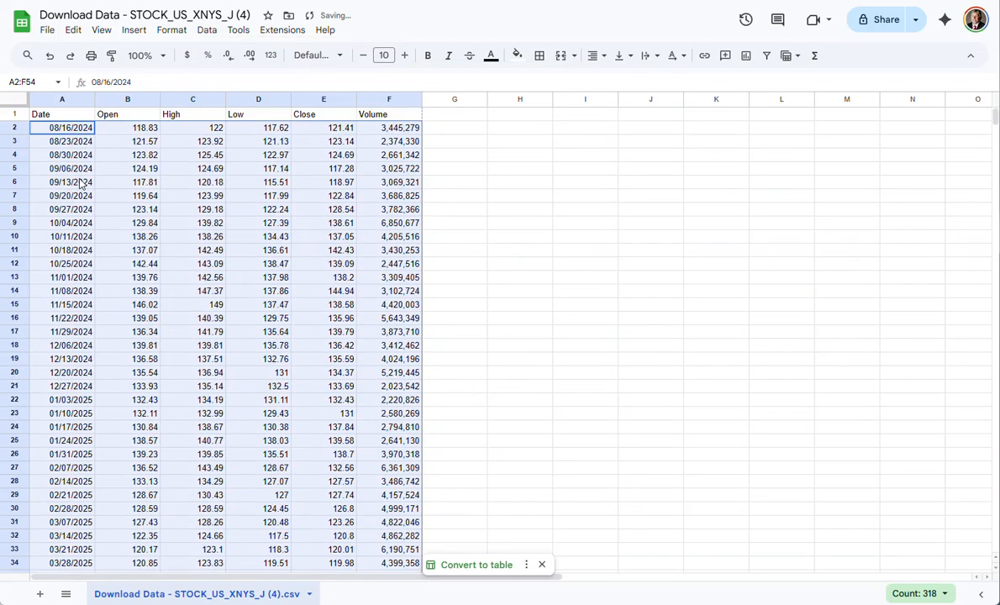
{"action": "left_click", "coordinate": [74, 131]}
{"action": "scroll", "coordinate": [59, 197], "scroll_direction": "down", "scroll_amount": 10}
{"action": "scroll", "coordinate": [58, 198], "scroll_direction": "up", "scroll_amount": 10}
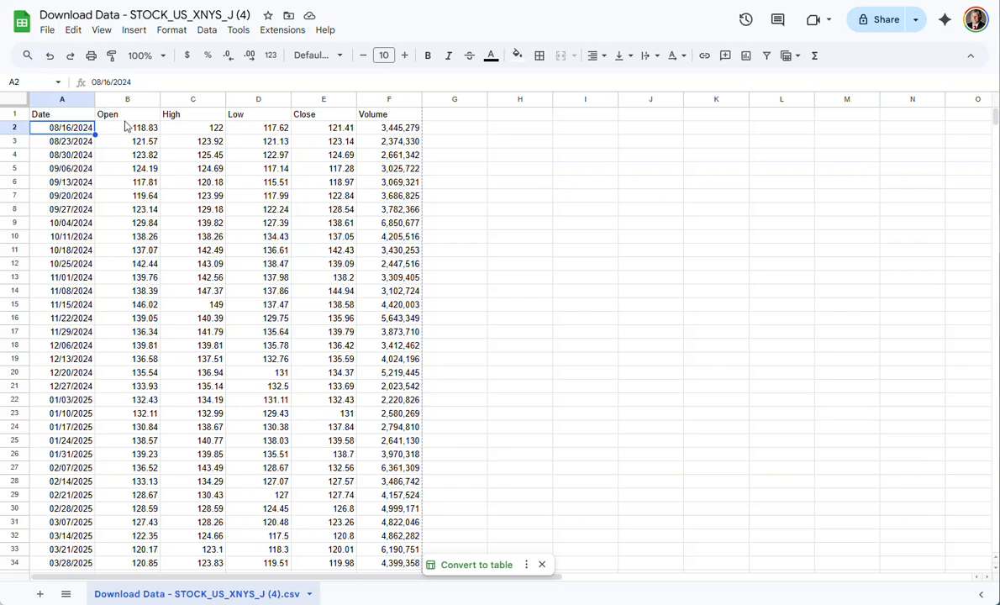
Delete columns B to D holding the Open, High and Low prices
{"action": "left_click_drag", "start_coordinate": [105, 99], "coordinate": [245, 99]}
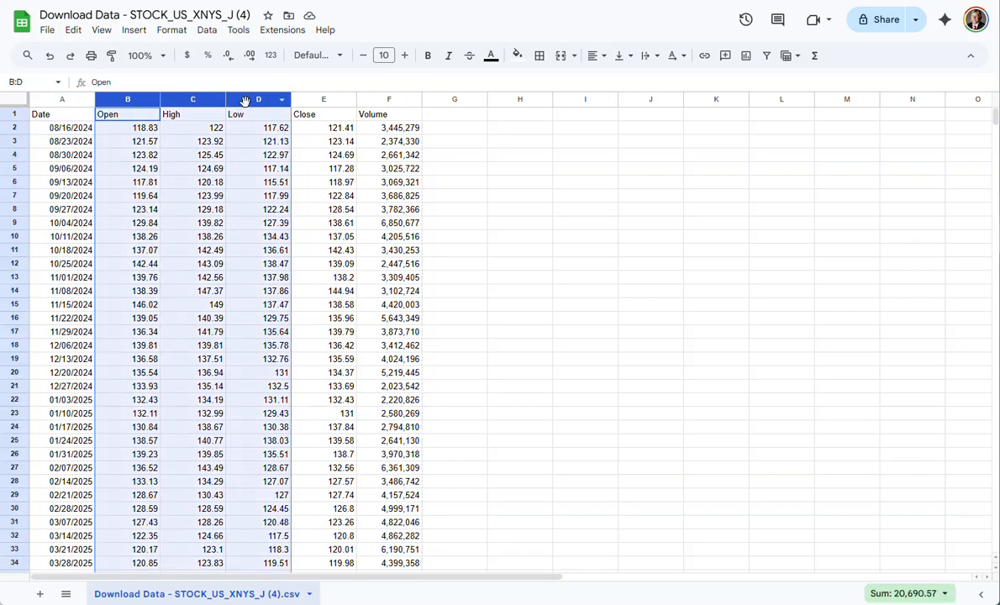
{"action": "left_click", "coordinate": [73, 31]}
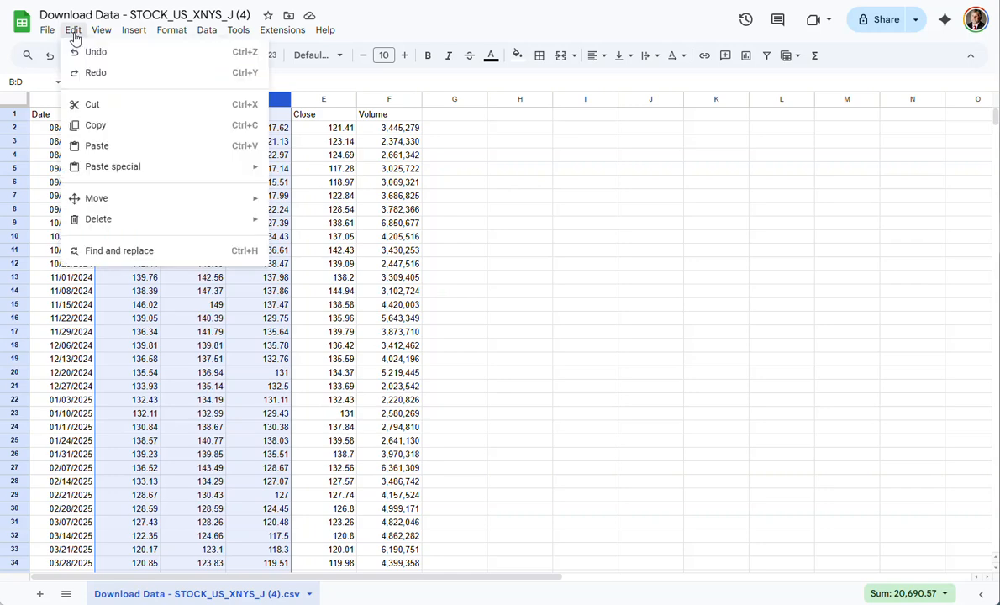
{"action": "mouse_move", "coordinate": [103, 219]}
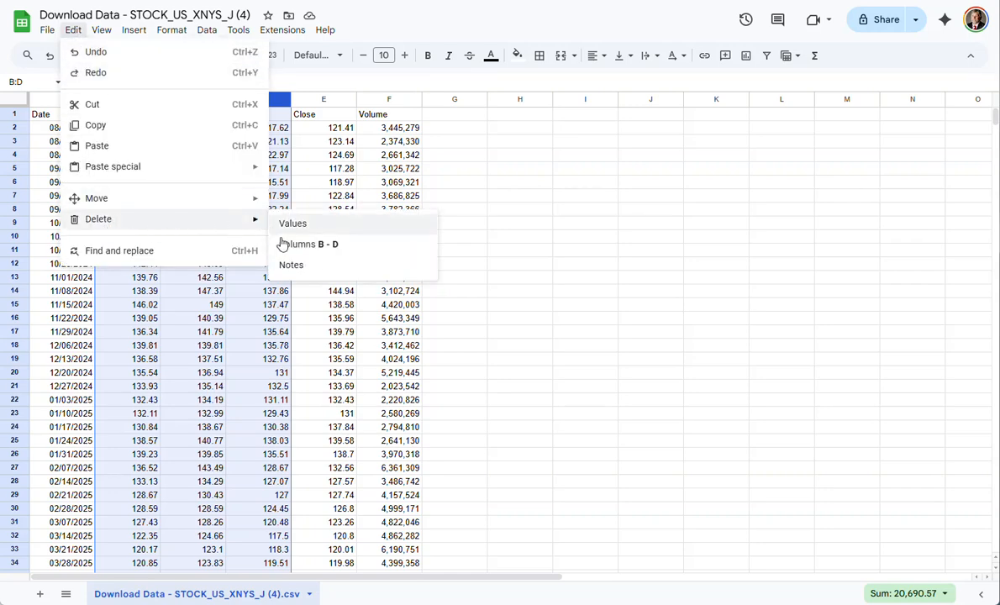
{"action": "left_click", "coordinate": [309, 245]}
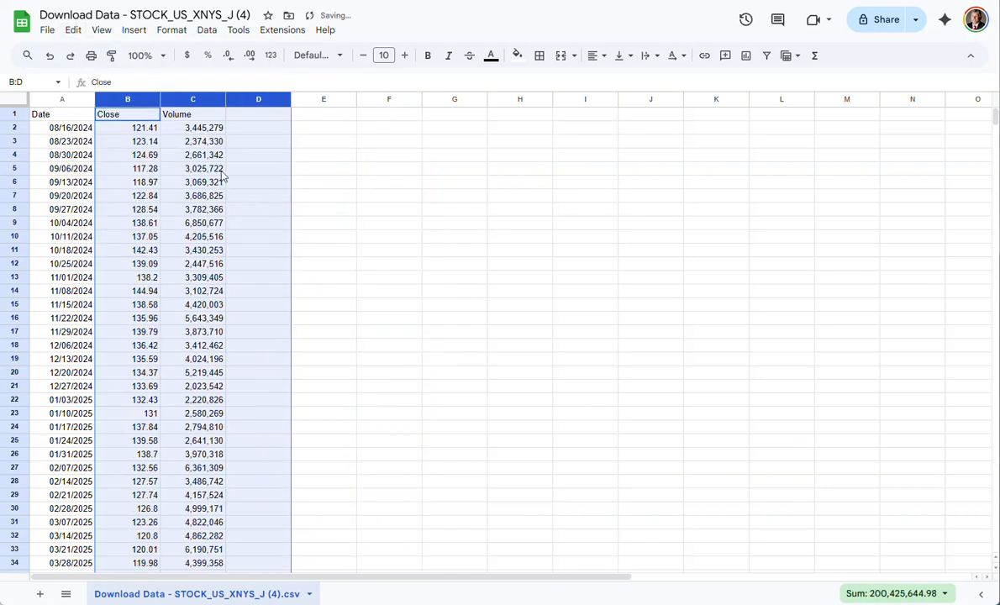
Clear all values from the Volume column C
{"action": "left_click", "coordinate": [198, 137]}
{"action": "left_click", "coordinate": [196, 102]}
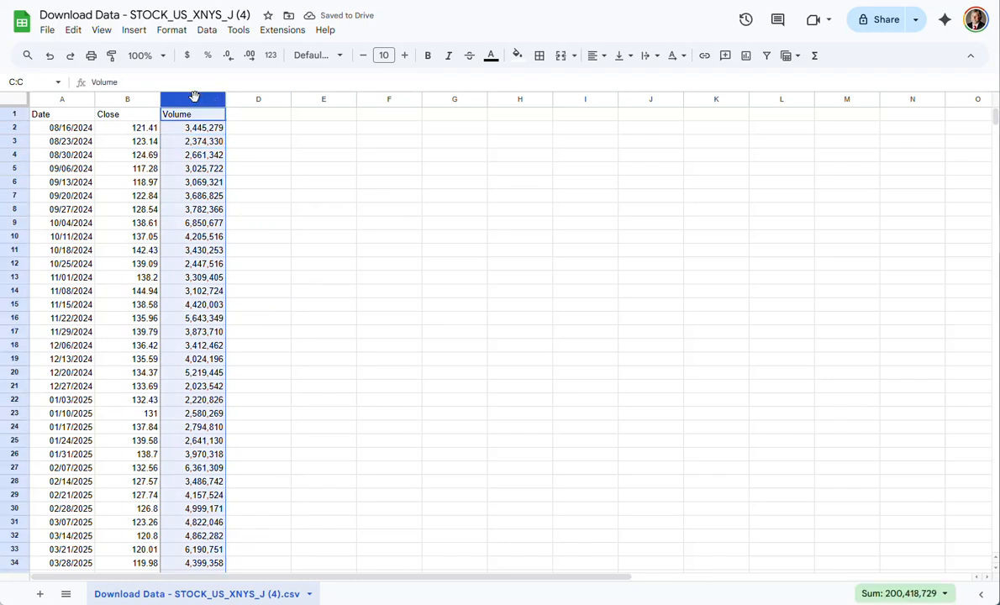
{"action": "left_click", "coordinate": [74, 31]}
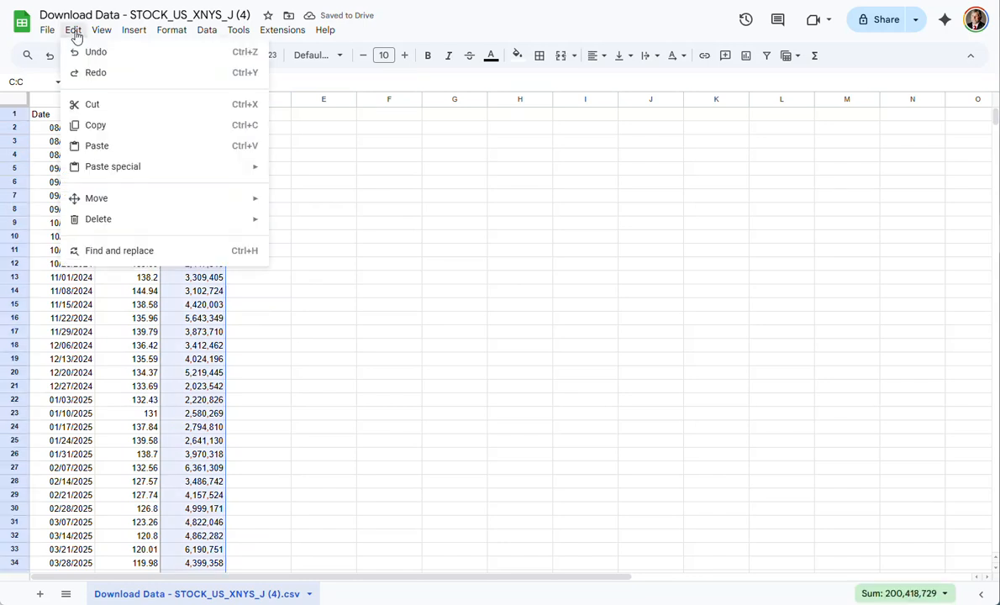
{"action": "mouse_move", "coordinate": [157, 222]}
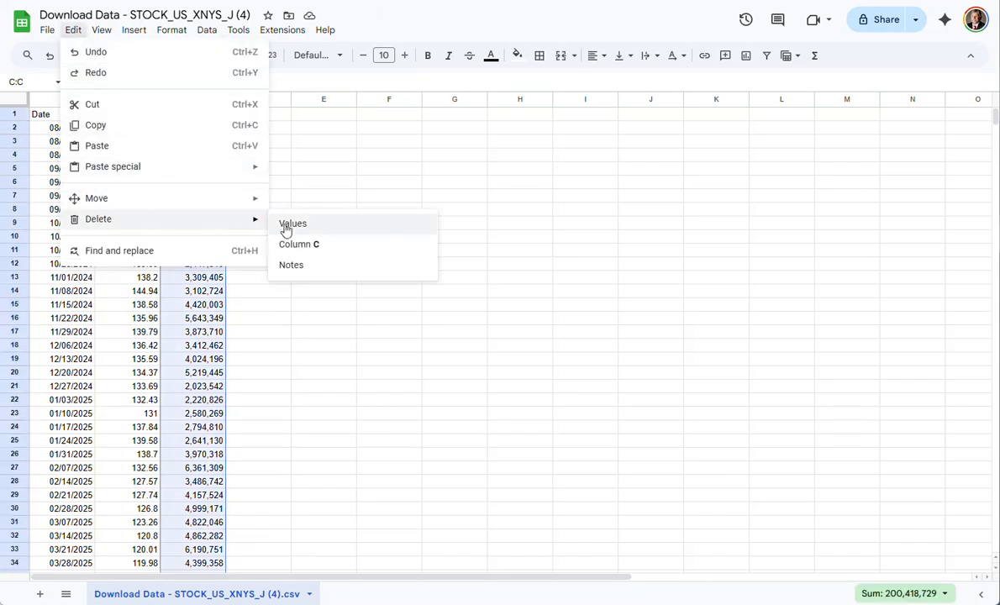
{"action": "left_click", "coordinate": [280, 226]}
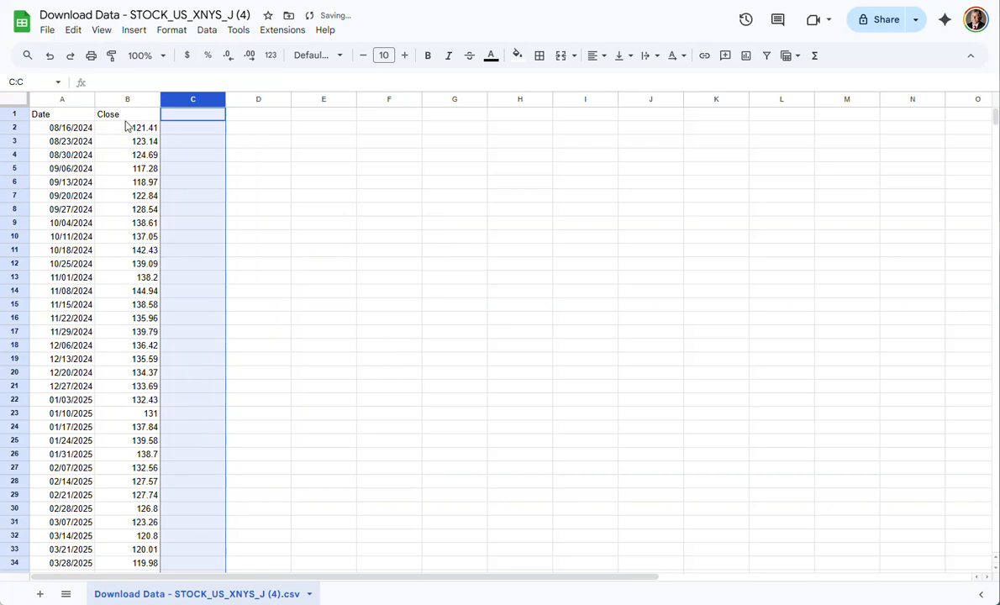
Rename the closing price header in B1 as "J"
{"action": "left_click", "coordinate": [118, 115]}
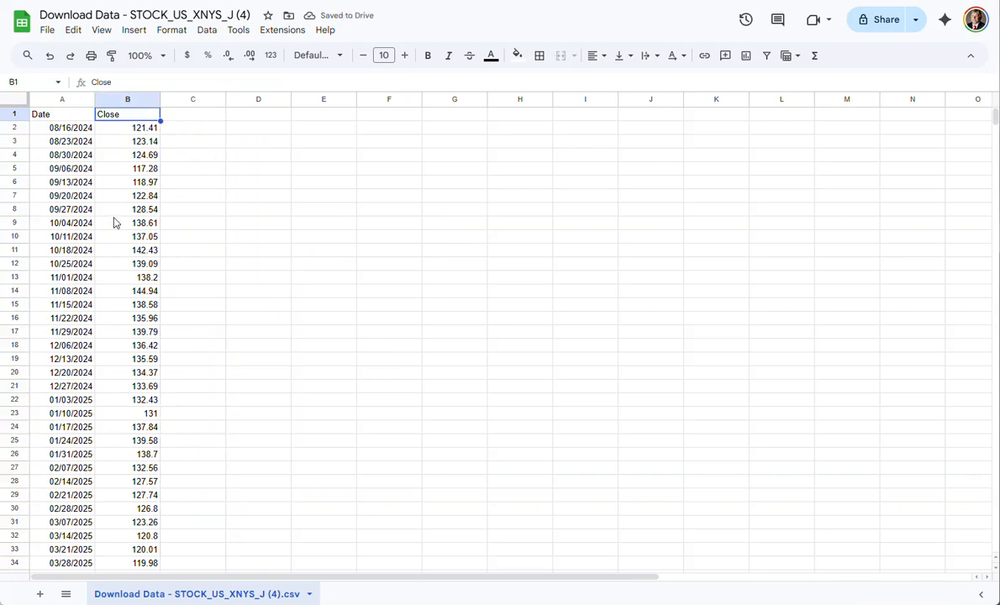
{"action": "type", "text": "J"}
{"action": "key", "text": "Return"}
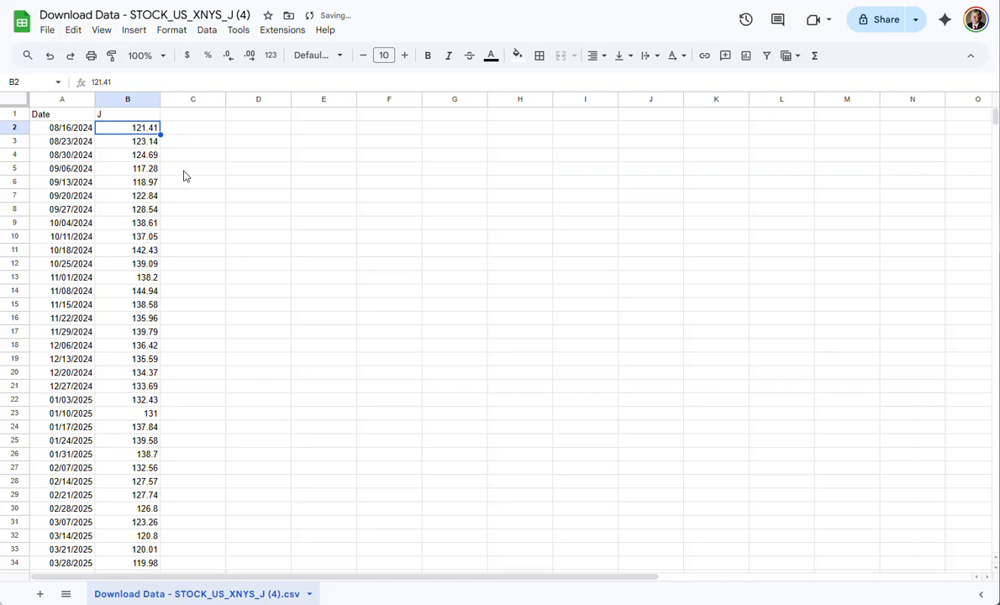
Enter the column headers "3-Week" in C1 and "WTD 3-Week" in D1
{"action": "left_click", "coordinate": [188, 114]}
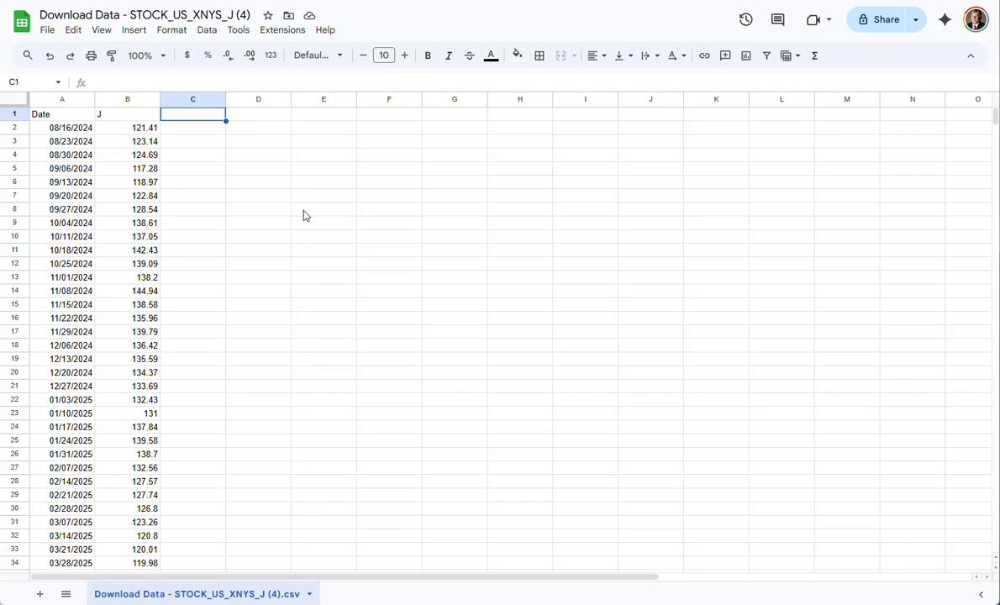
{"action": "type", "text": "3-Week"}
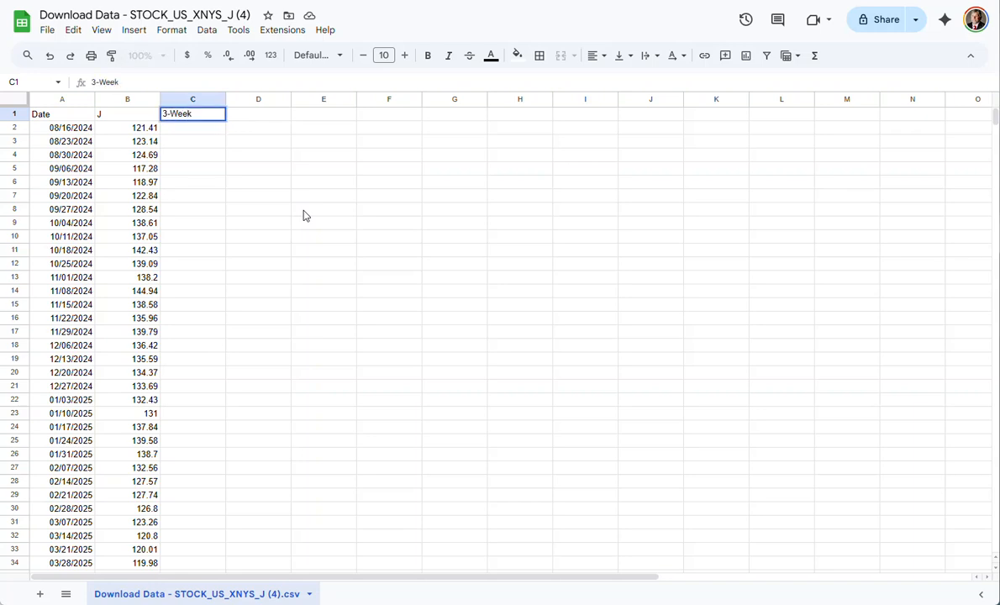
{"action": "key", "text": "Tab"}
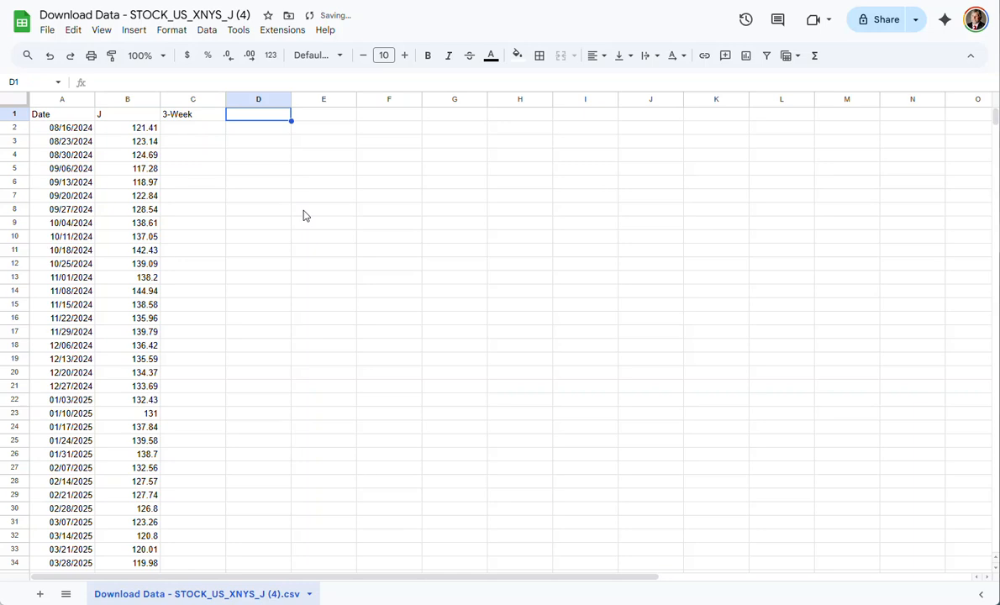
{"action": "type", "text": "WTD"}
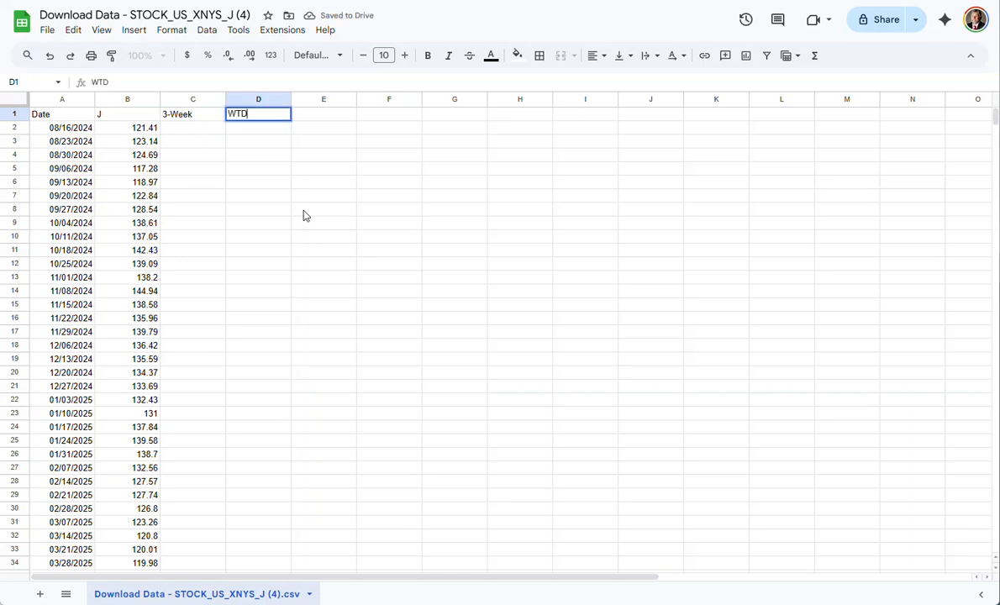
{"action": "type", "text": " 3-Week"}
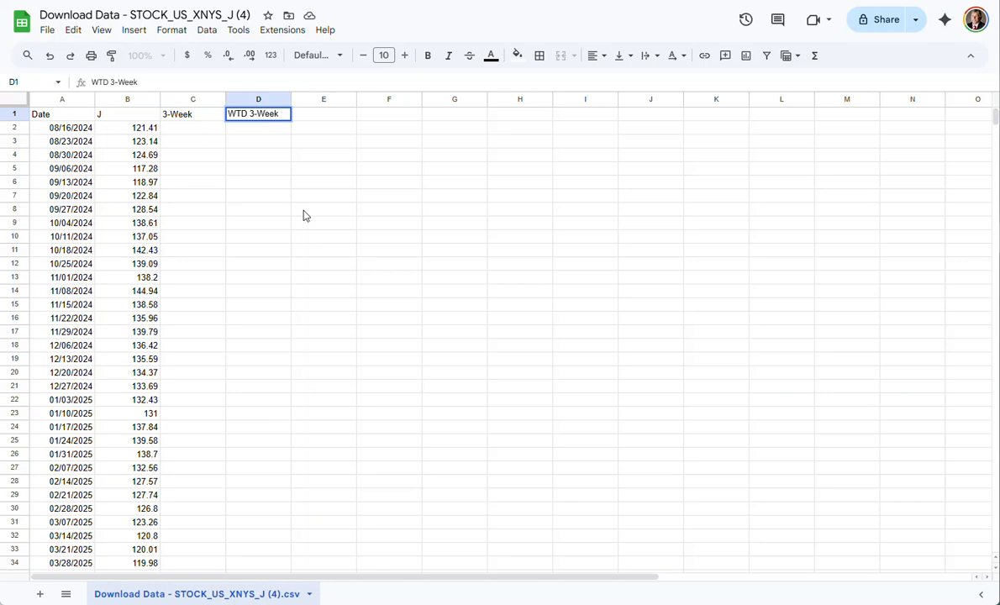
{"action": "key", "text": "Return"}
Enter the formula =average(B2:B4) in C4 for the first three-week moving average
{"action": "left_click", "coordinate": [176, 151]}
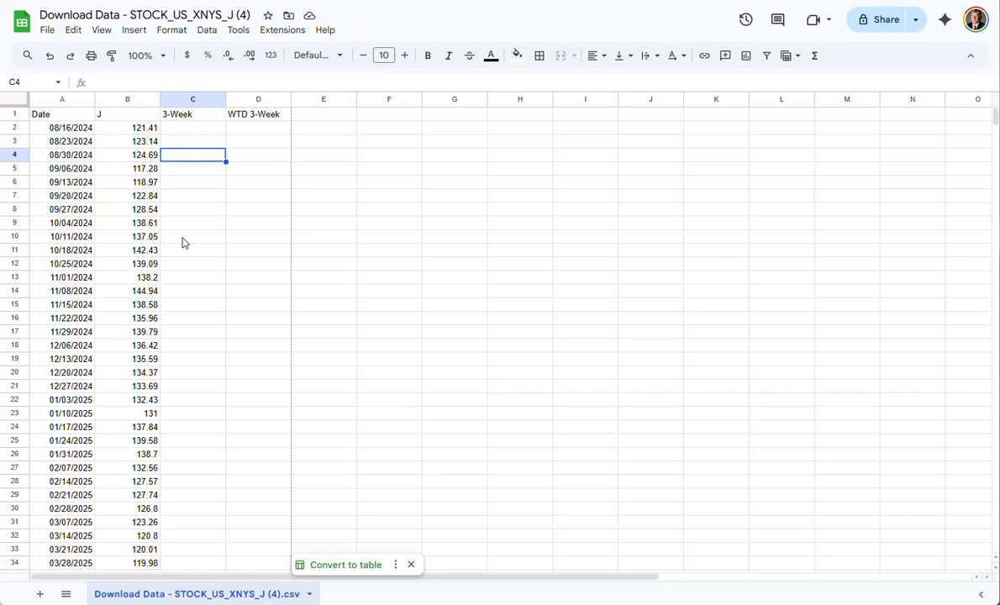
{"action": "key", "text": "Return"}
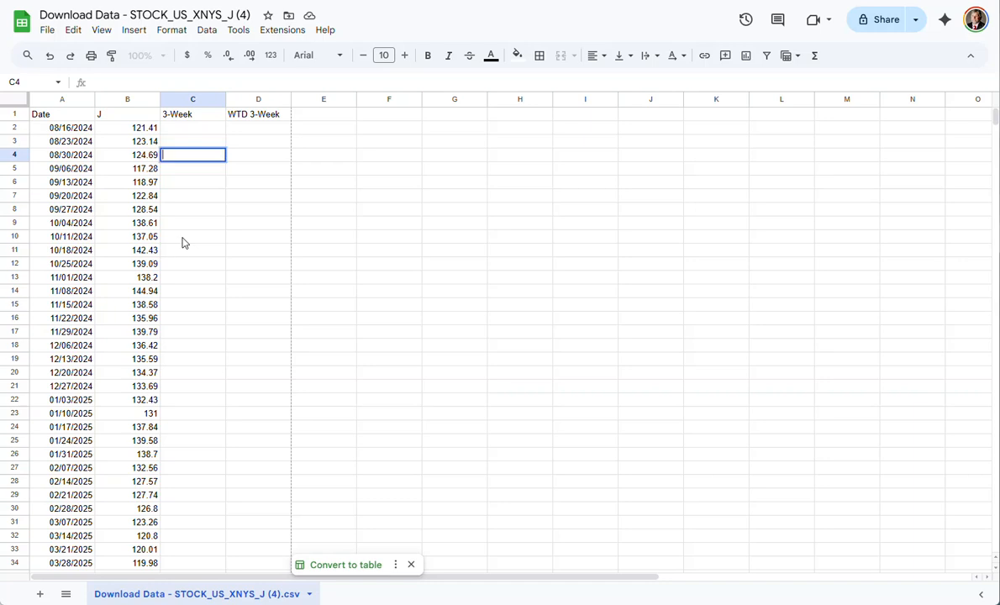
{"action": "type", "text": "="}
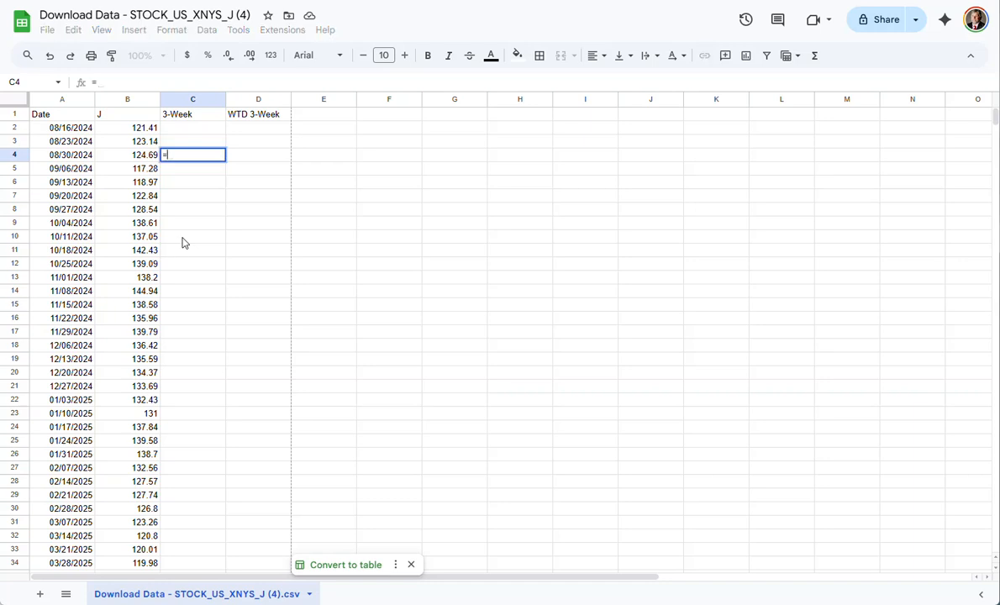
{"action": "type", "text": "average"}
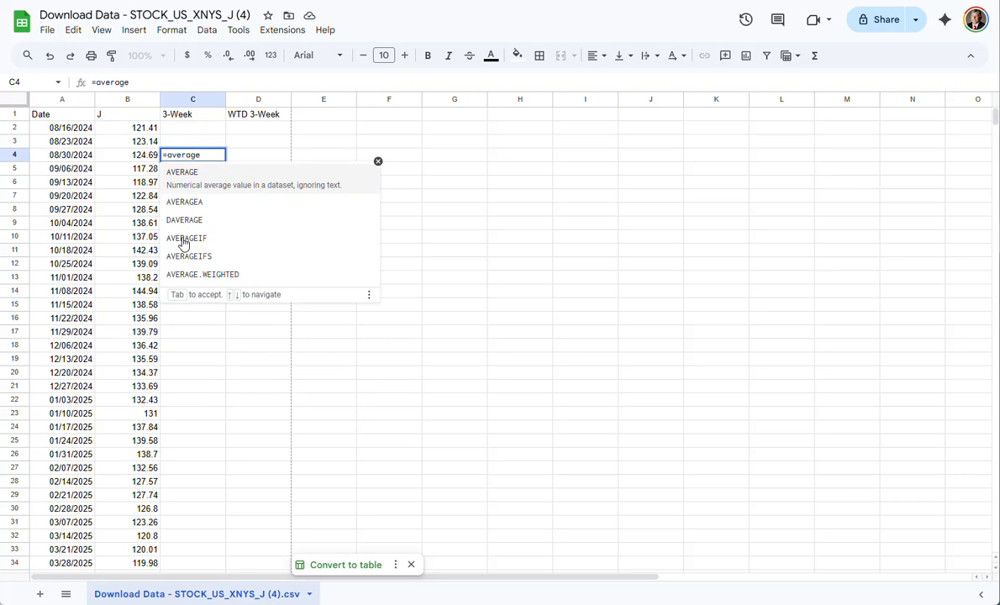
{"action": "type", "text": "("}
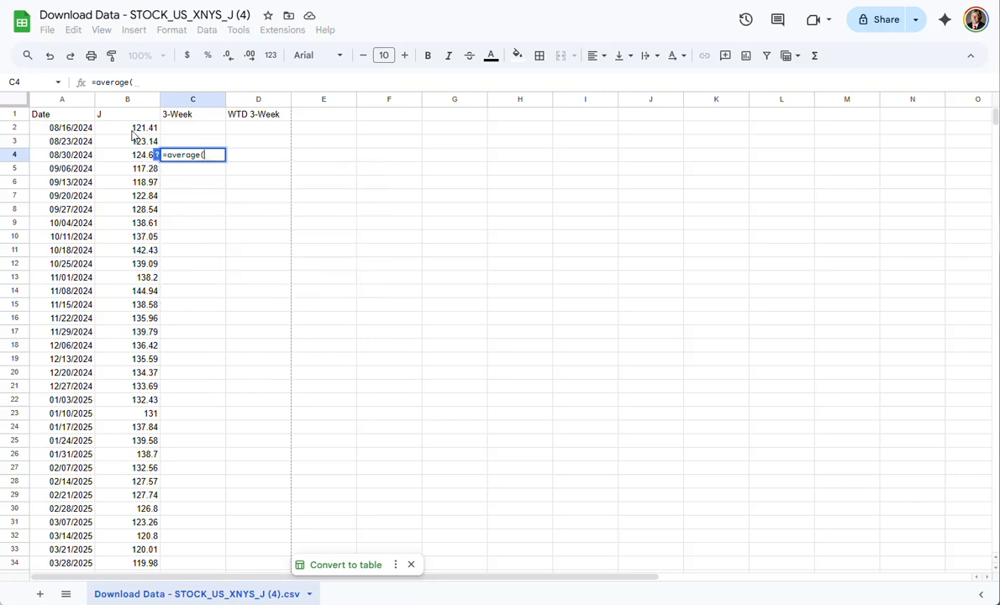
{"action": "left_click_drag", "start_coordinate": [126, 128], "coordinate": [141, 160]}
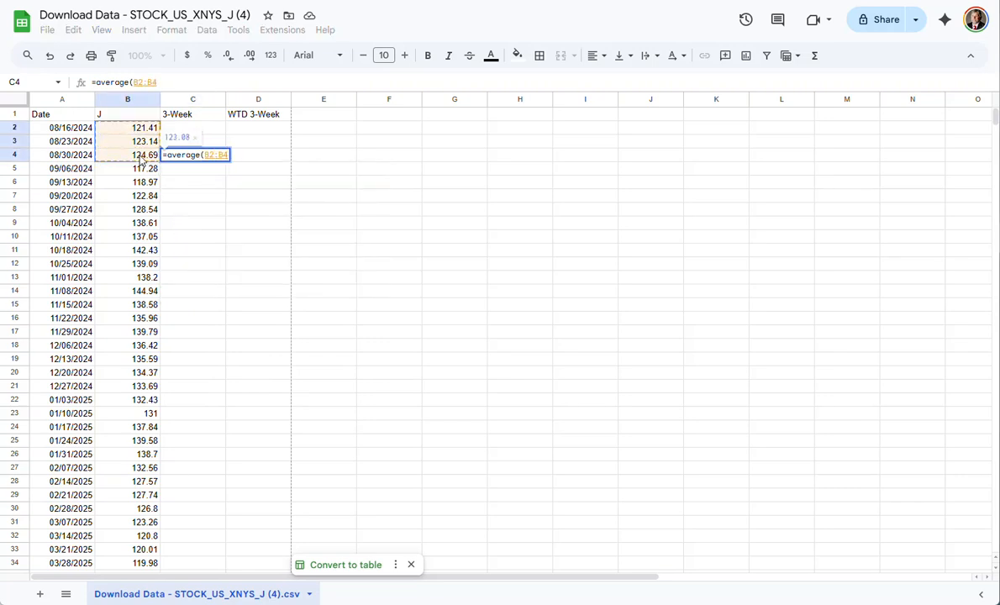
{"action": "type", "text": ")"}
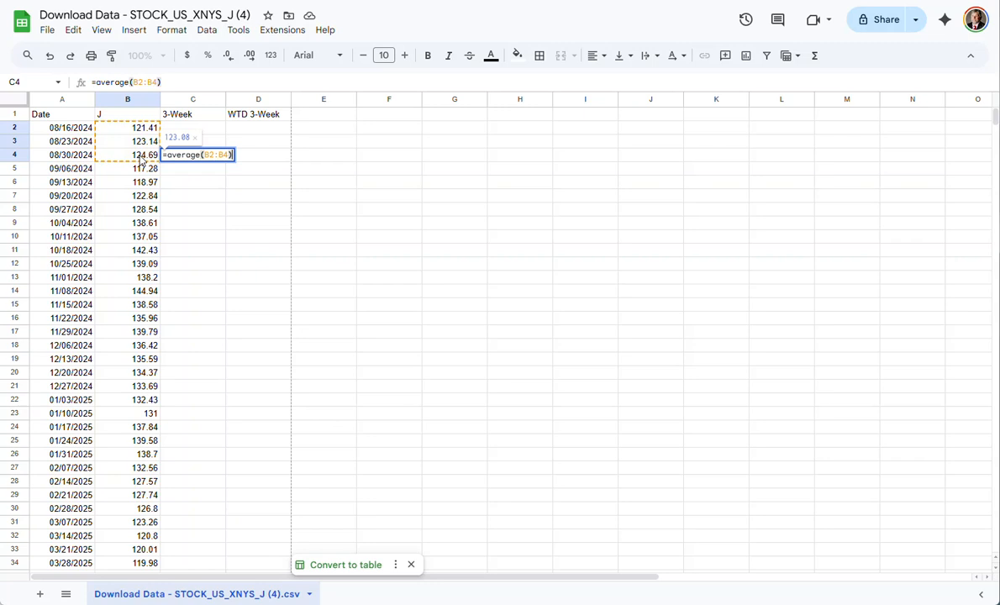
{"action": "key", "text": "Return"}
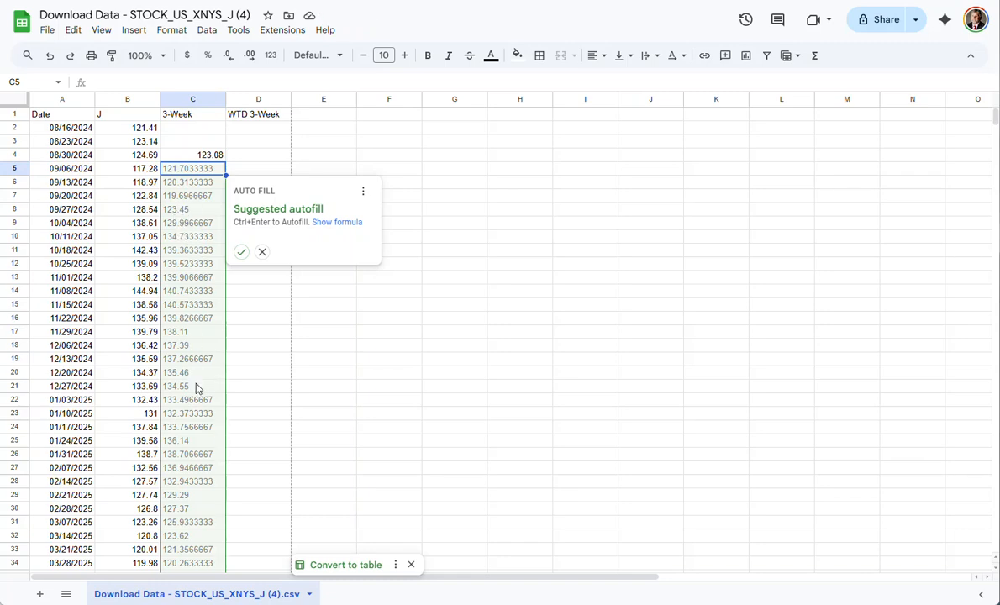
Accept the suggested autofill to extend the three-week average formula through C5:C54
{"action": "scroll", "coordinate": [195, 390], "scroll_direction": "down", "scroll_amount": 10}
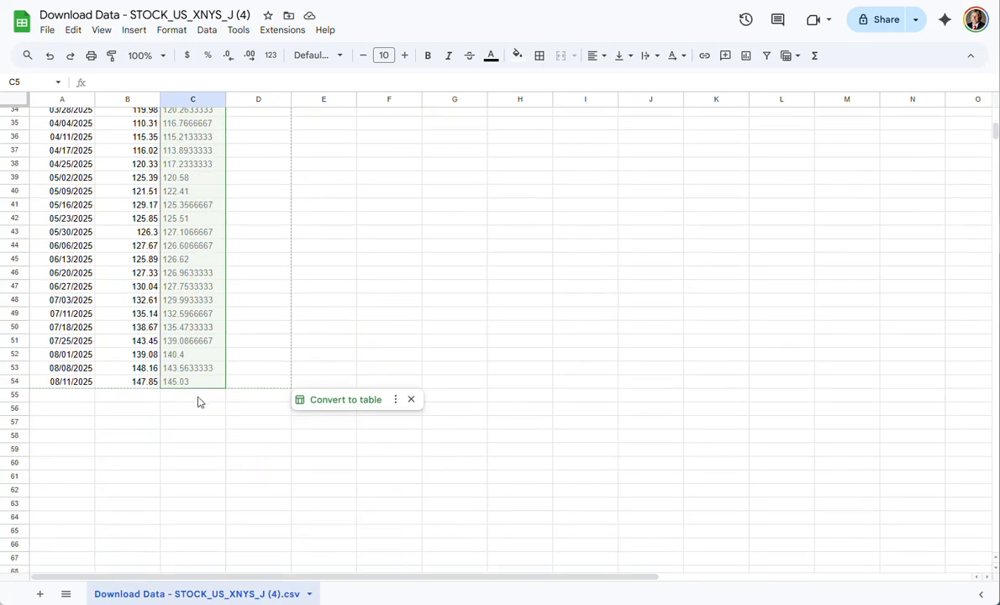
{"action": "scroll", "coordinate": [200, 388], "scroll_direction": "up", "scroll_amount": 10}
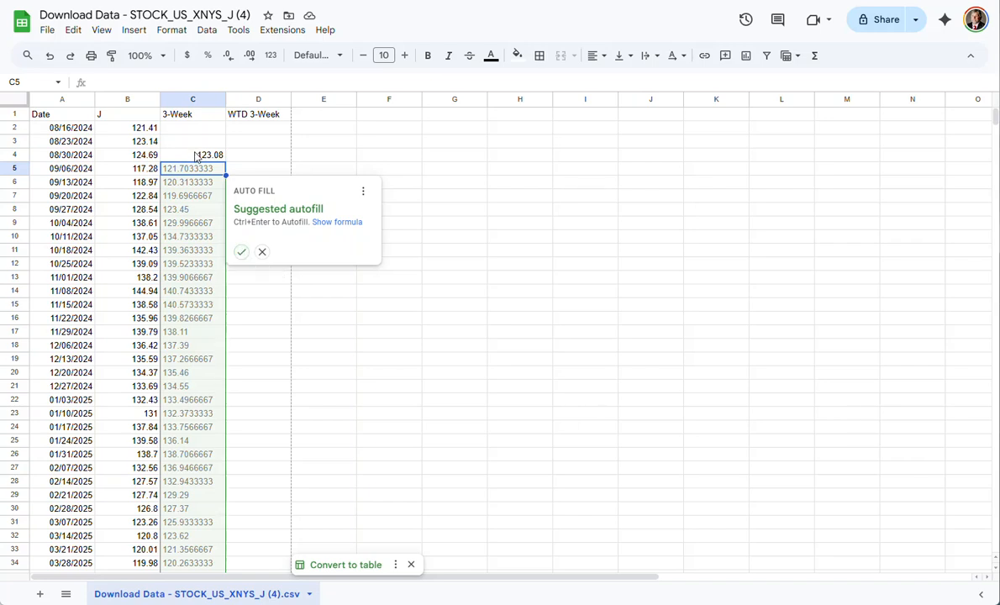
{"action": "left_click", "coordinate": [241, 253]}
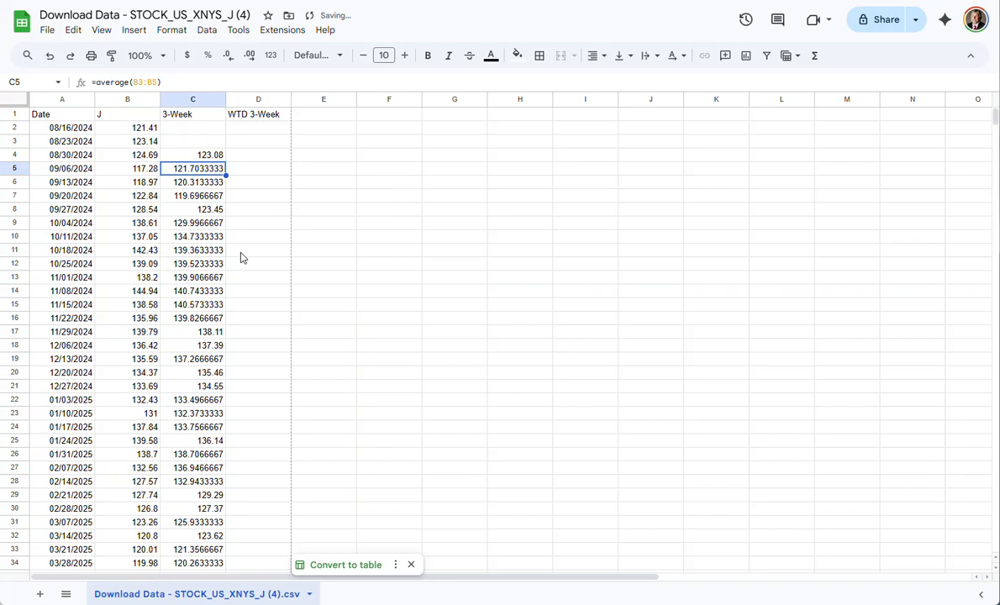
Enter the weighted three-week average formula =((B2*1)+(B3*2)+(B4*3))/6 in D4
{"action": "left_click", "coordinate": [263, 160]}
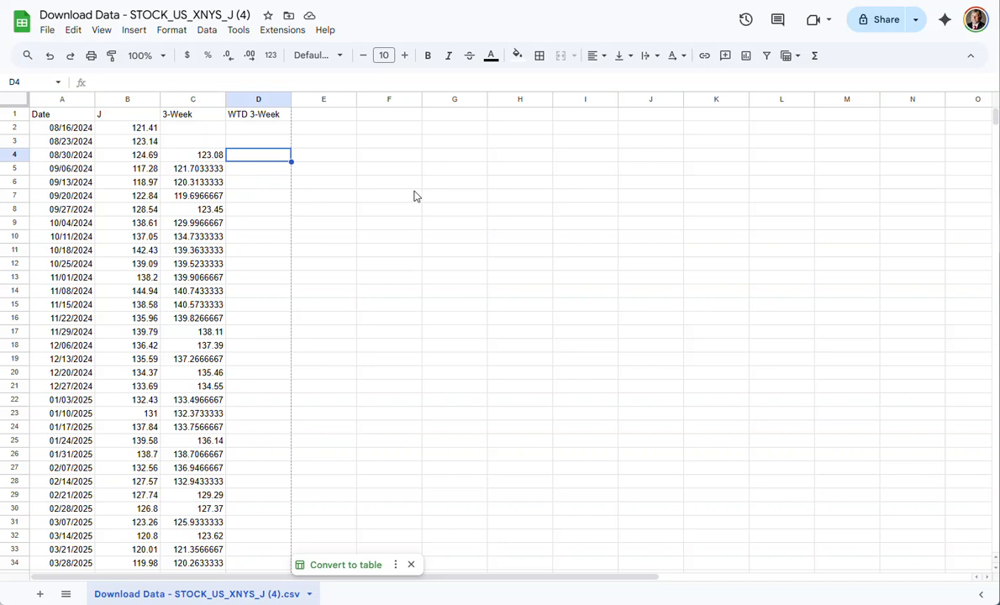
{"action": "type", "text": "="}
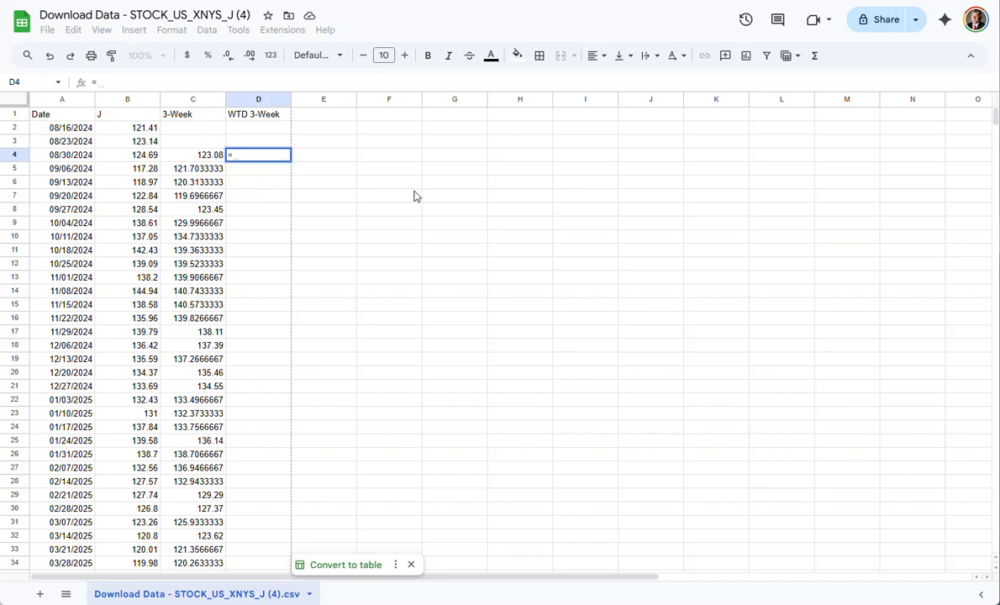
{"action": "type", "text": "(("}
{"action": "left_click", "coordinate": [141, 135]}
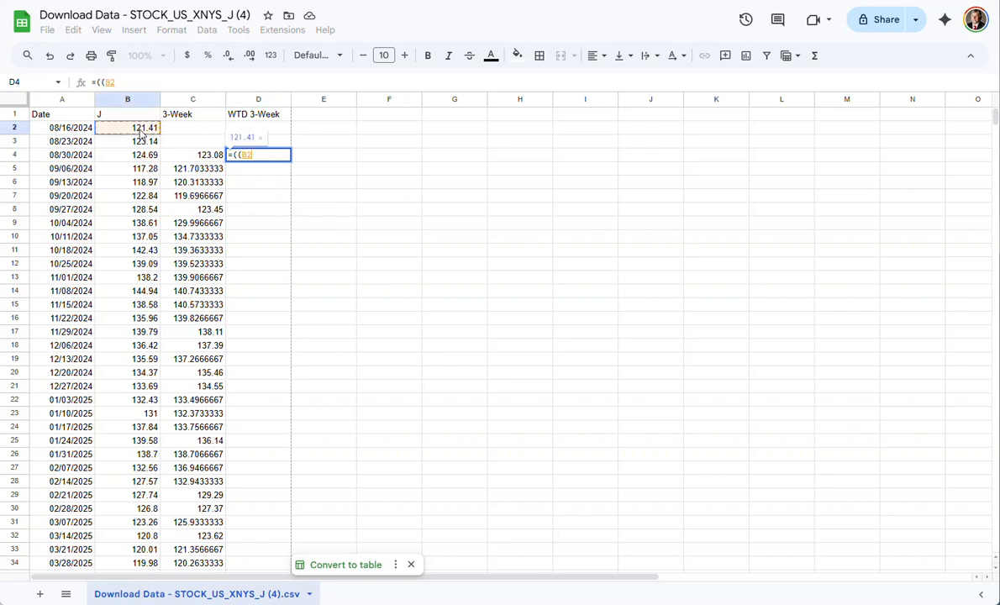
{"action": "type", "text": "*1"}
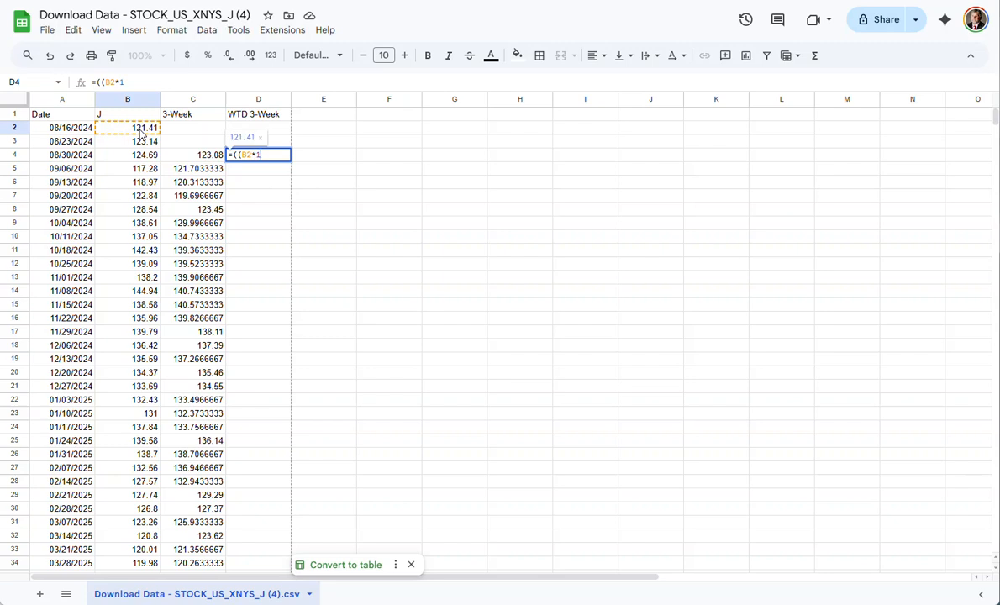
{"action": "type", "text": ")+"}
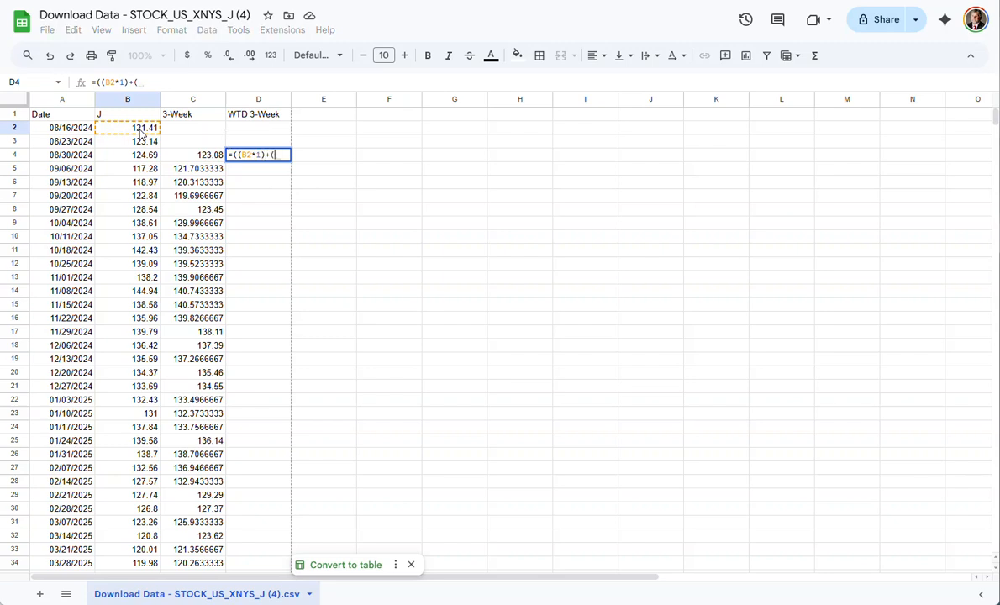
{"action": "type", "text": "("}
{"action": "left_click", "coordinate": [126, 144]}
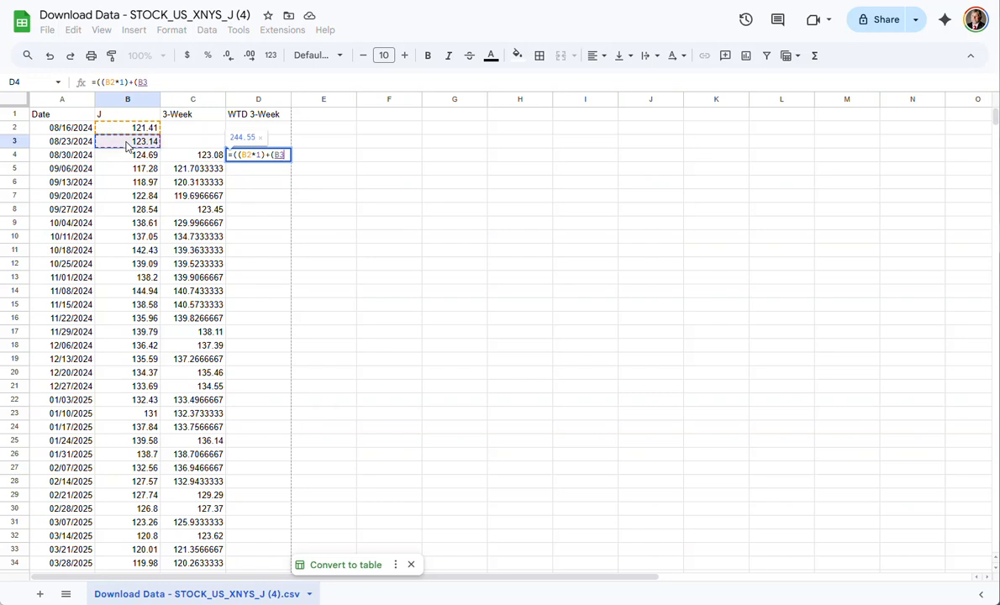
{"action": "type", "text": "*2"}
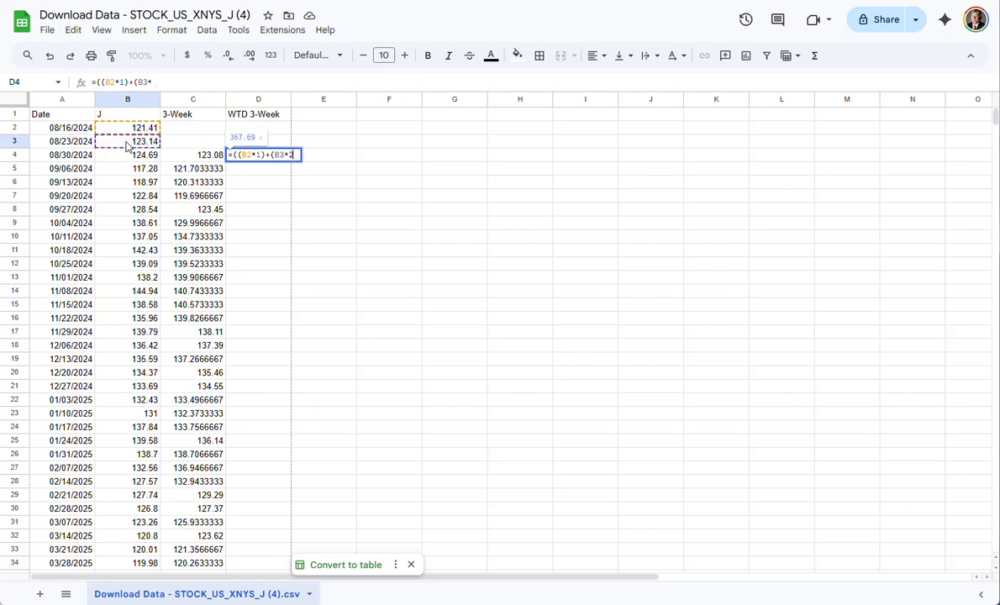
{"action": "type", "text": ")+("}
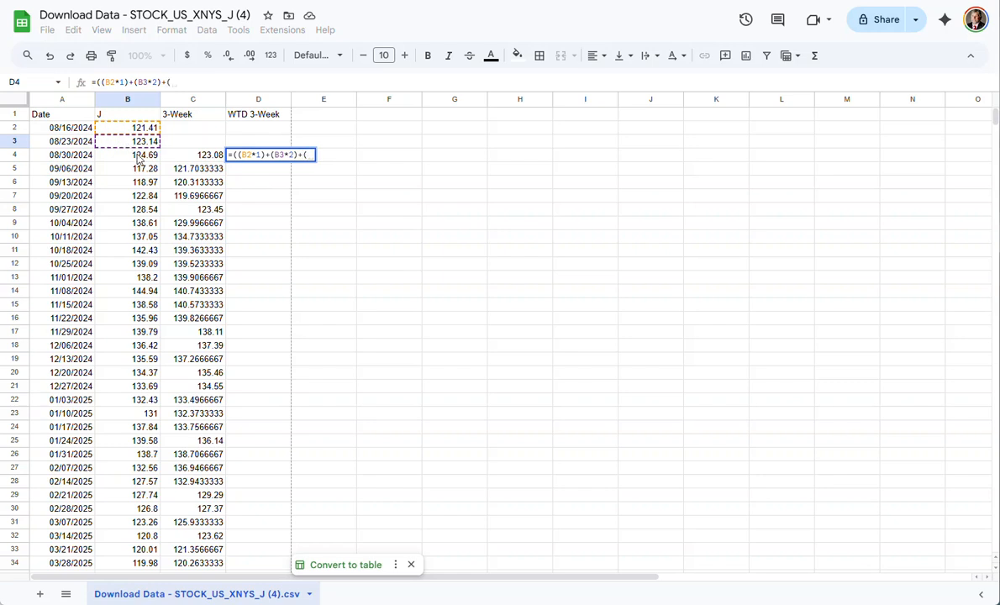
{"action": "left_click", "coordinate": [140, 157]}
{"action": "type", "text": "*3))"}
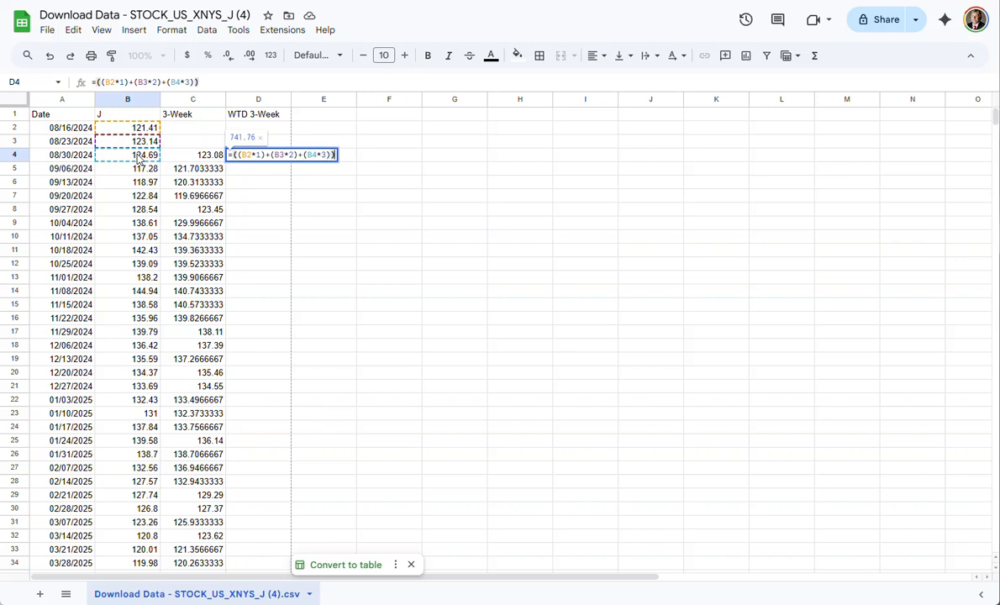
{"action": "type", "text": "/"}
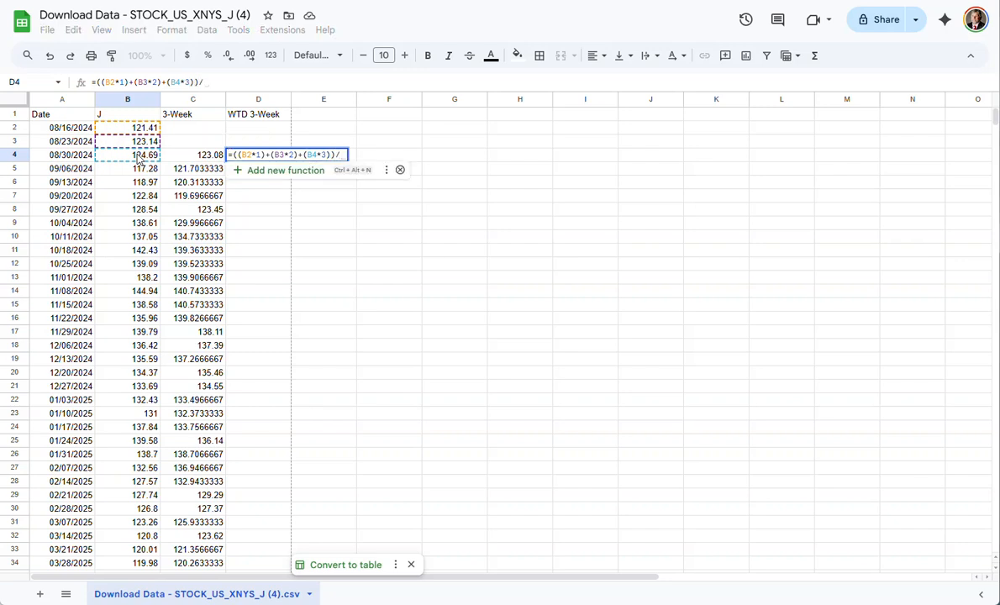
{"action": "type", "text": "6"}
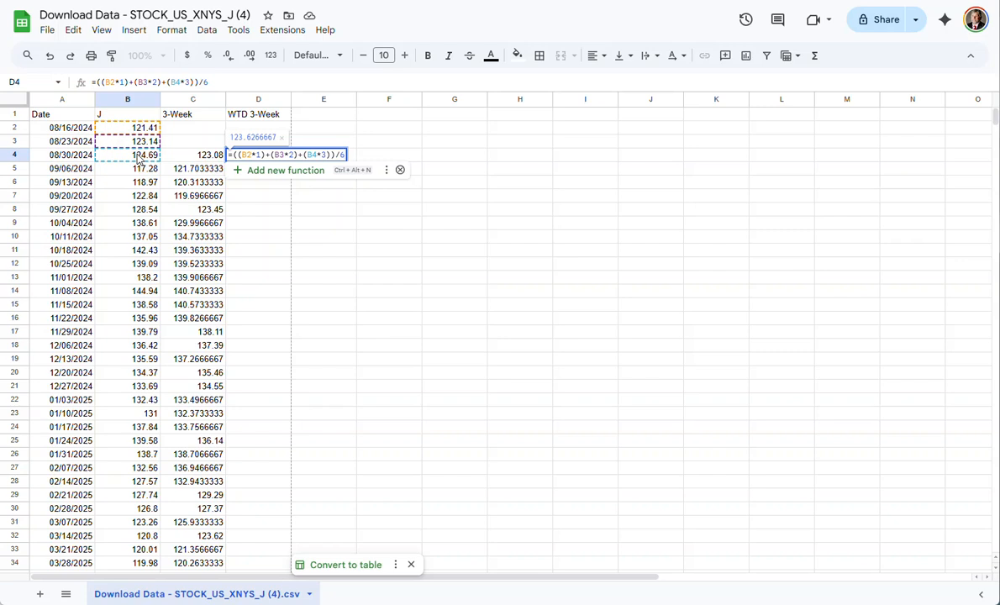
{"action": "key", "text": "Return"}
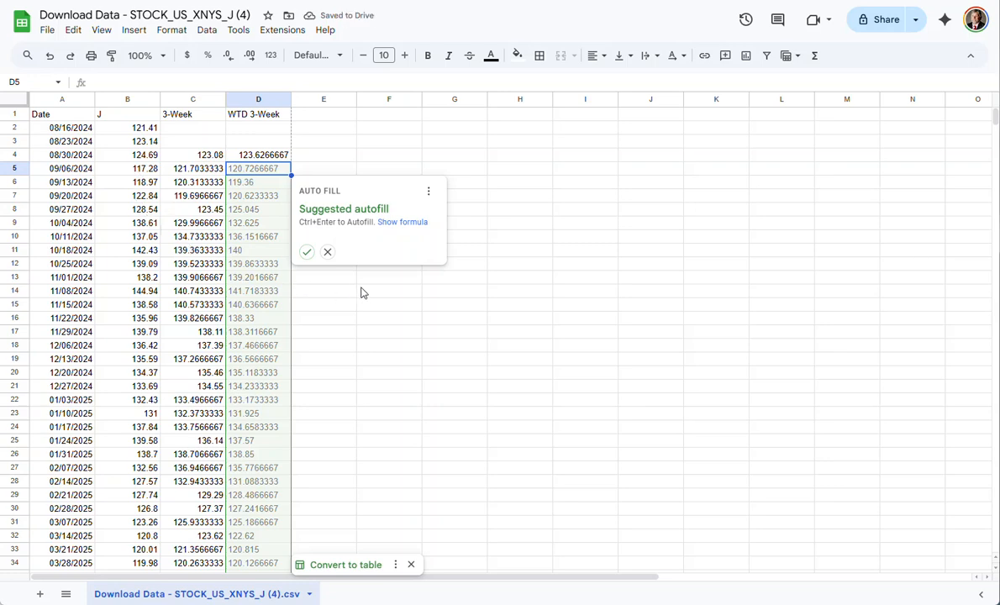
Accept the suggested autofill to extend the weighted average formula through D5:D54
{"action": "scroll", "coordinate": [252, 216], "scroll_direction": "down", "scroll_amount": 3}
{"action": "scroll", "coordinate": [252, 216], "scroll_direction": "down", "scroll_amount": 10}
{"action": "scroll", "coordinate": [250, 221], "scroll_direction": "up", "scroll_amount": 14}
{"action": "left_click", "coordinate": [307, 253]}
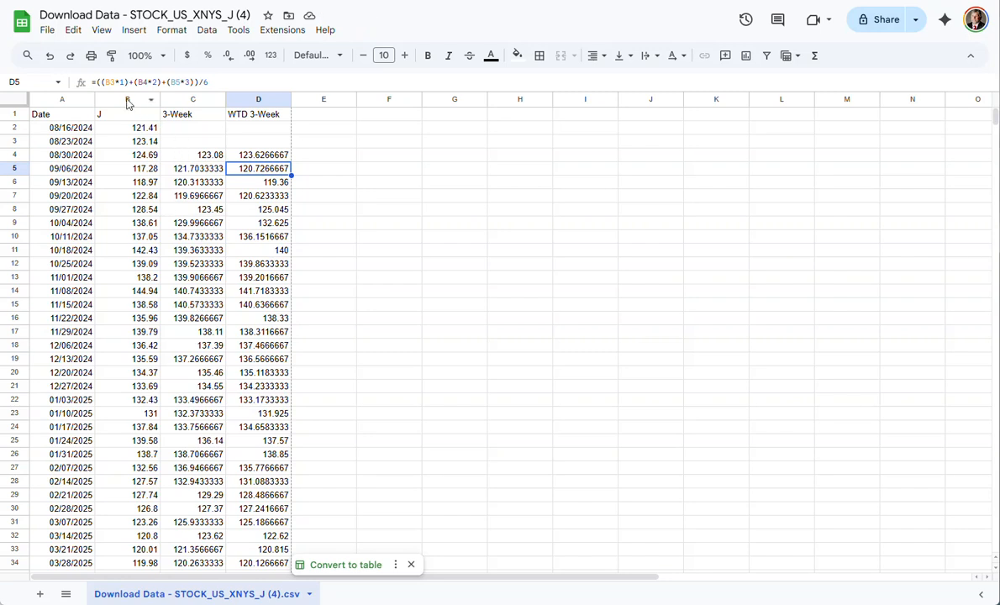
Format the numbers in columns B through D to show three decimal places
{"action": "left_click_drag", "start_coordinate": [118, 99], "coordinate": [241, 98]}
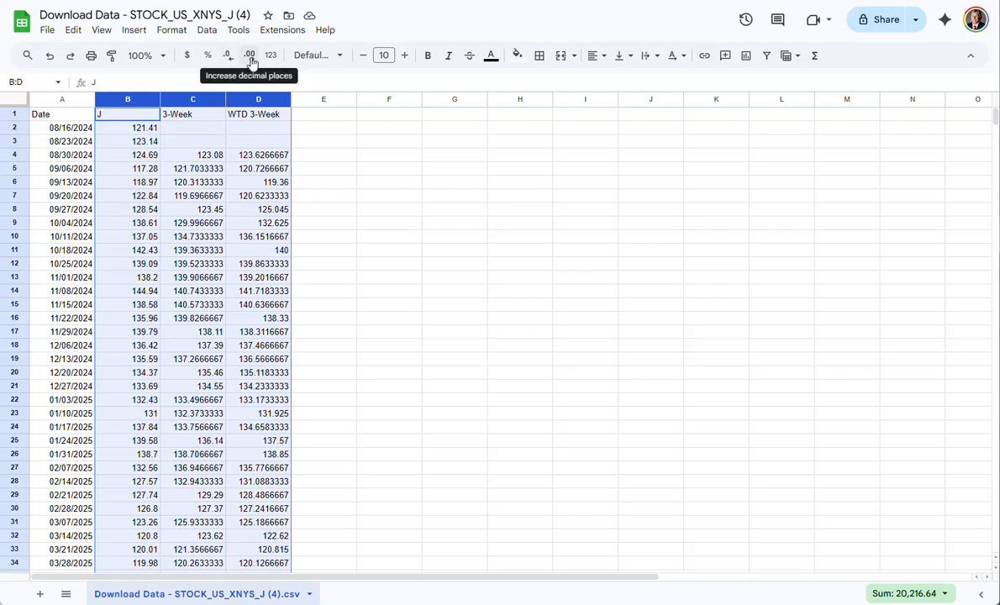
{"action": "left_click", "coordinate": [250, 57]}
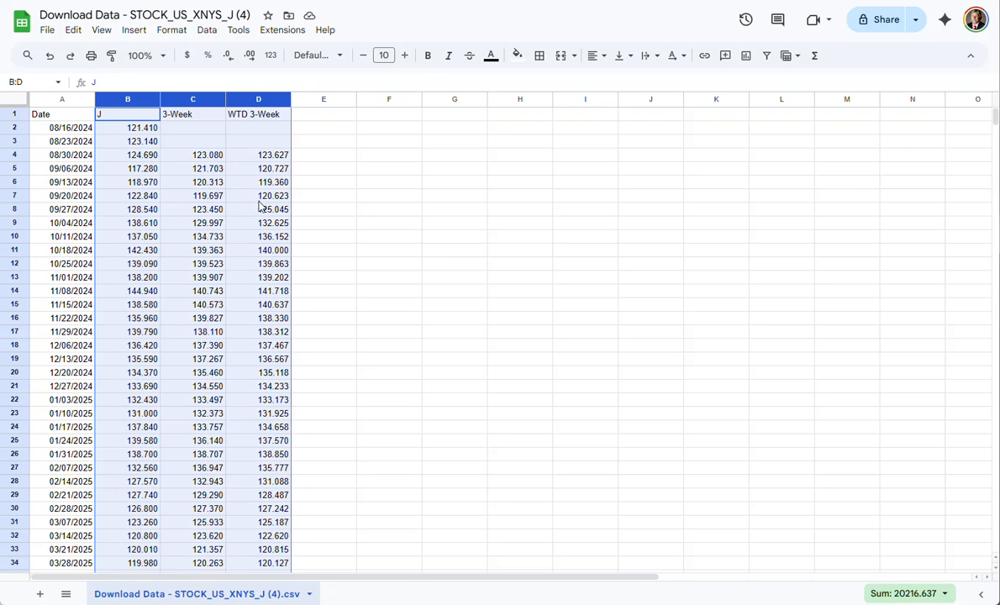
Insert a line chart from A1:D54 and move it beside the data, over columns E to J near row 2
{"action": "left_click", "coordinate": [70, 118]}
{"action": "scroll", "coordinate": [266, 195], "scroll_direction": "down", "scroll_amount": 10}
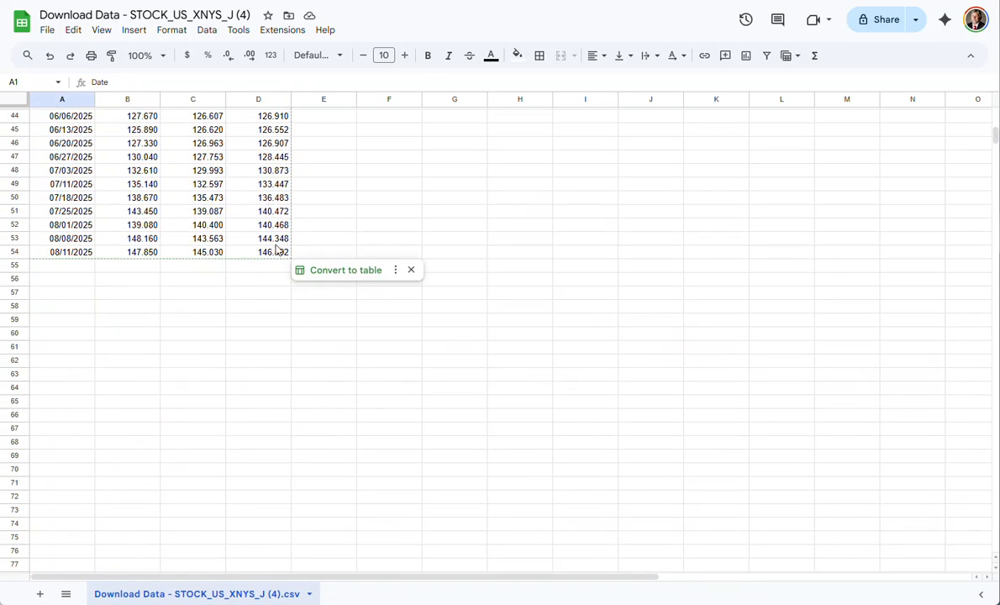
{"action": "left_click", "coordinate": [273, 254], "text": "shift"}
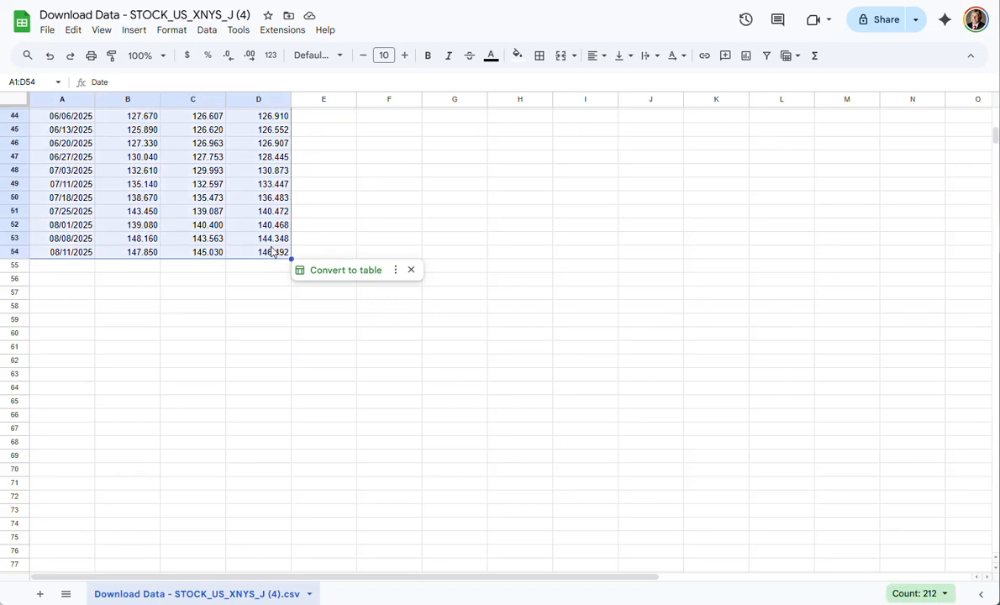
{"action": "scroll", "coordinate": [263, 252], "scroll_direction": "up", "scroll_amount": 10}
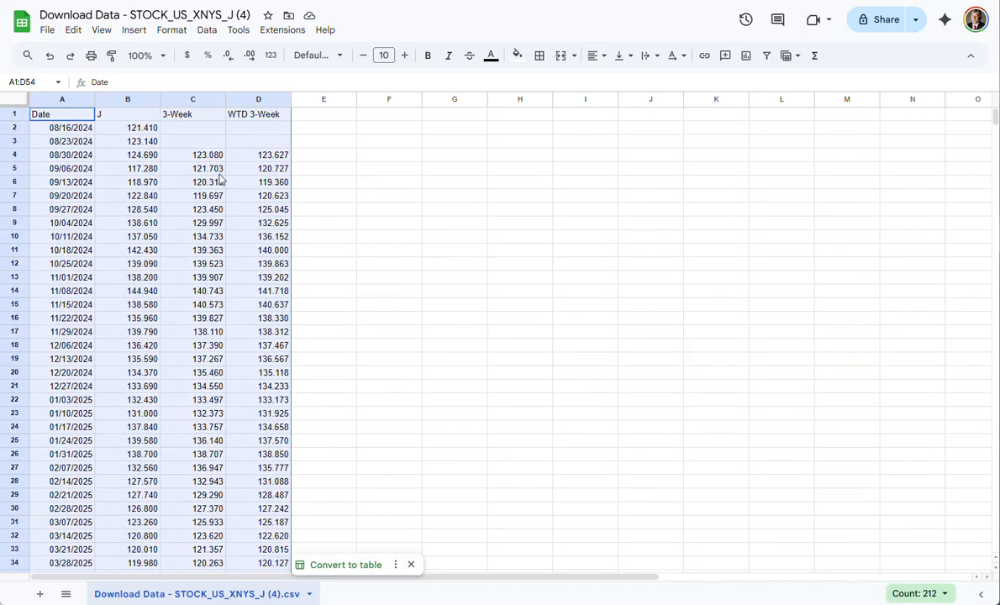
{"action": "left_click", "coordinate": [135, 31]}
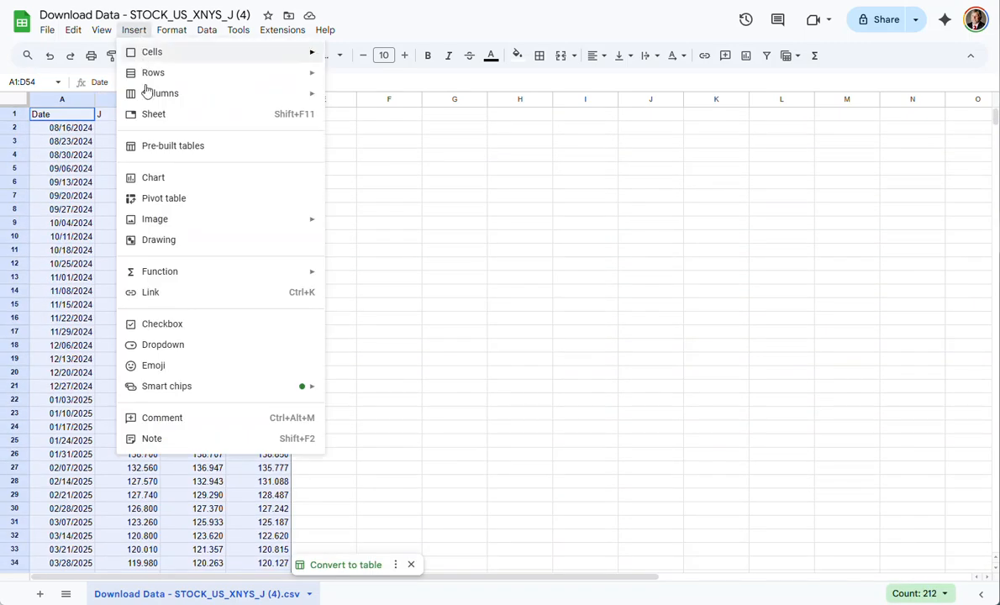
{"action": "left_click", "coordinate": [154, 179]}
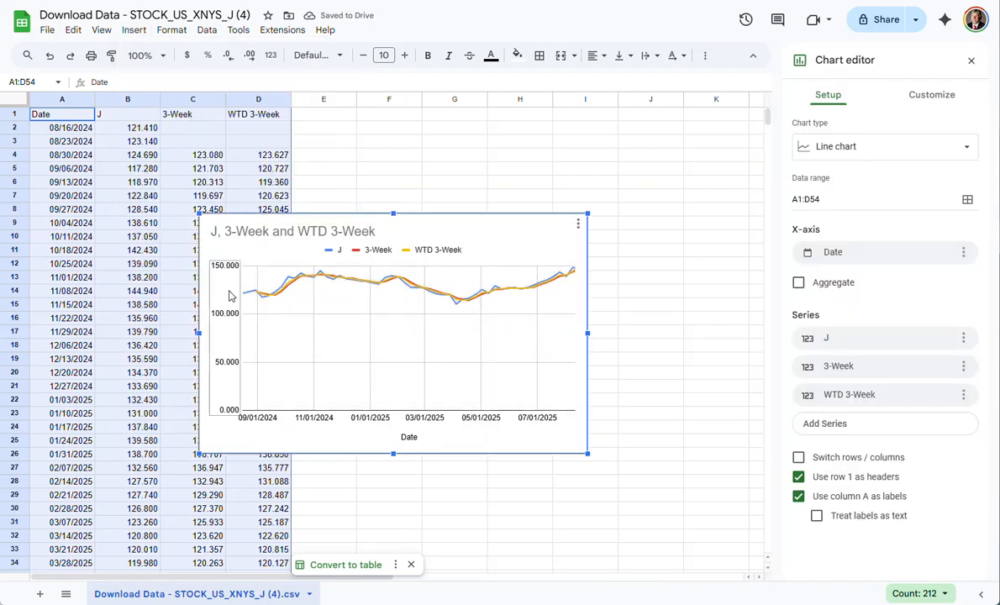
{"action": "left_click_drag", "start_coordinate": [420, 220], "coordinate": [537, 125]}
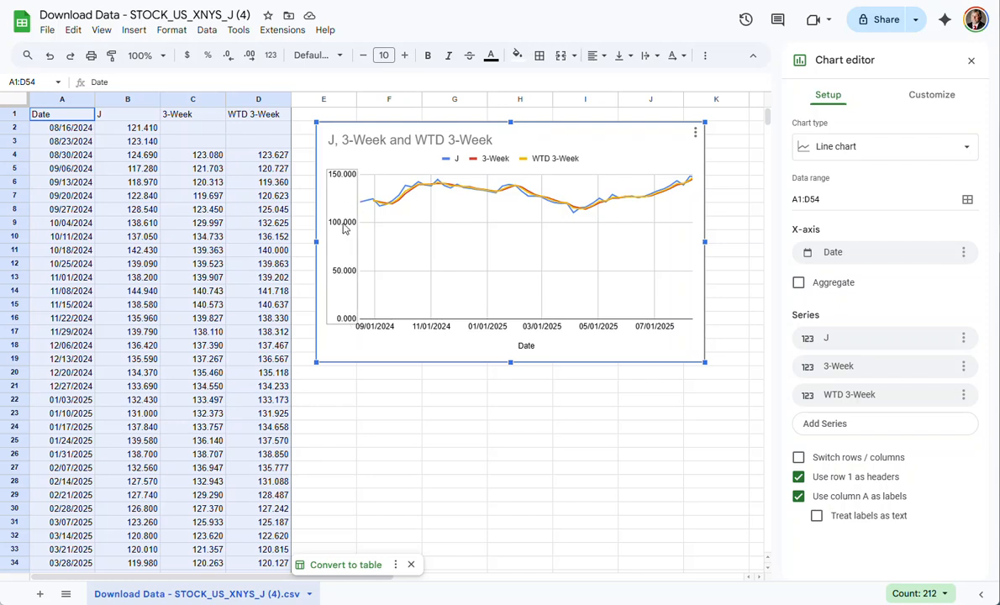
Set the chart's vertical axis minimum to 100 and maximum to 160, and close the chart editor
{"action": "double_click", "coordinate": [345, 179]}
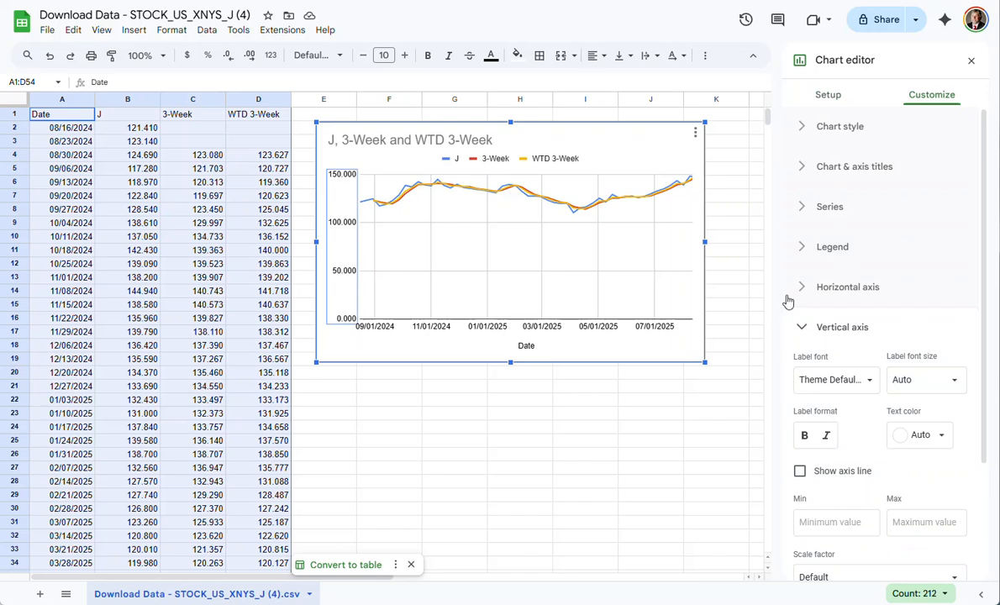
{"action": "scroll", "coordinate": [815, 421], "scroll_direction": "down", "scroll_amount": 2}
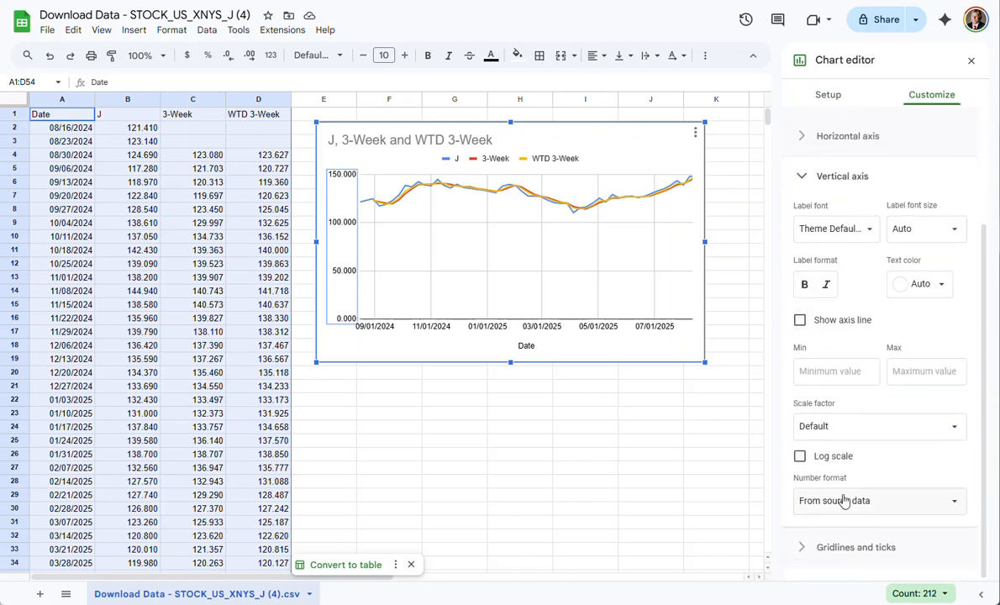
{"action": "scroll", "coordinate": [814, 395], "scroll_direction": "up", "scroll_amount": 2}
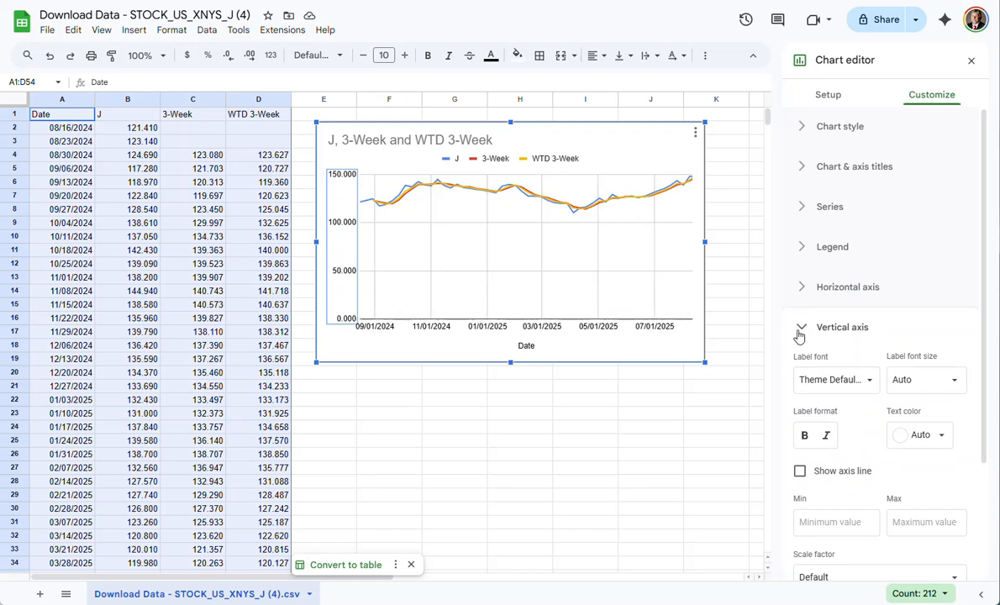
{"action": "scroll", "coordinate": [815, 382], "scroll_direction": "down", "scroll_amount": 2}
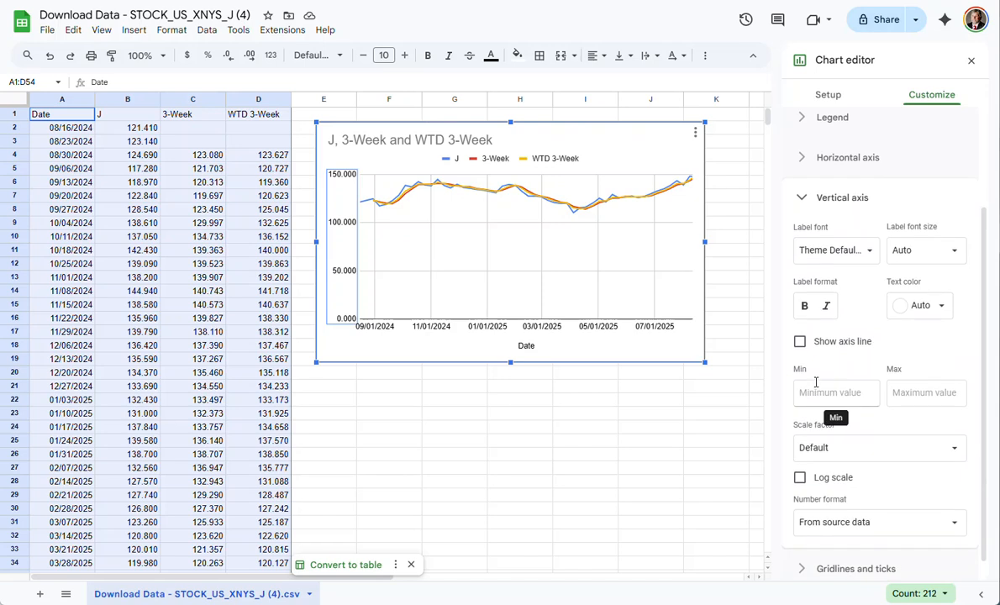
{"action": "left_click", "coordinate": [820, 394]}
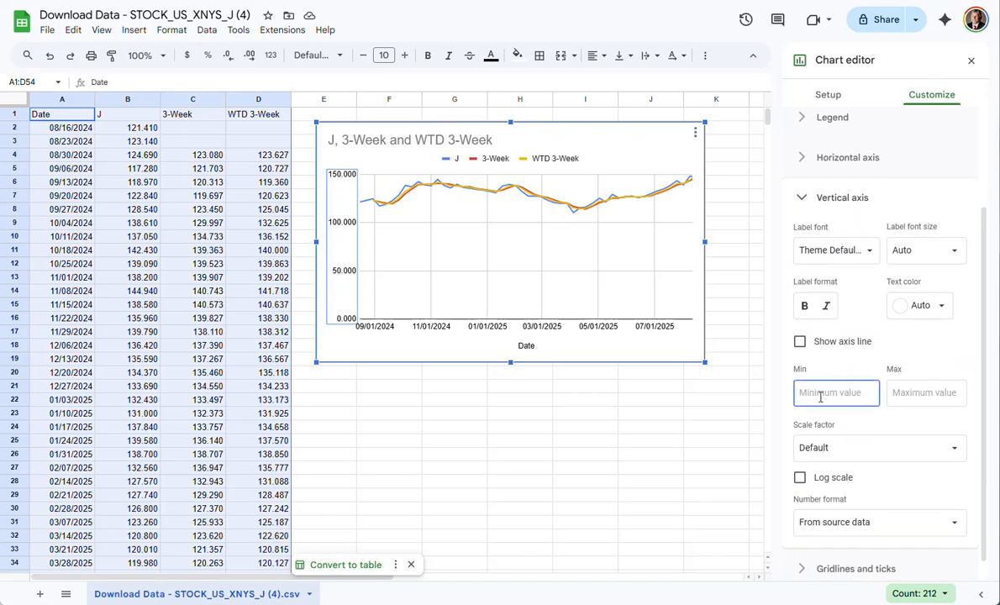
{"action": "type", "text": "100"}
{"action": "key", "text": "Tab"}
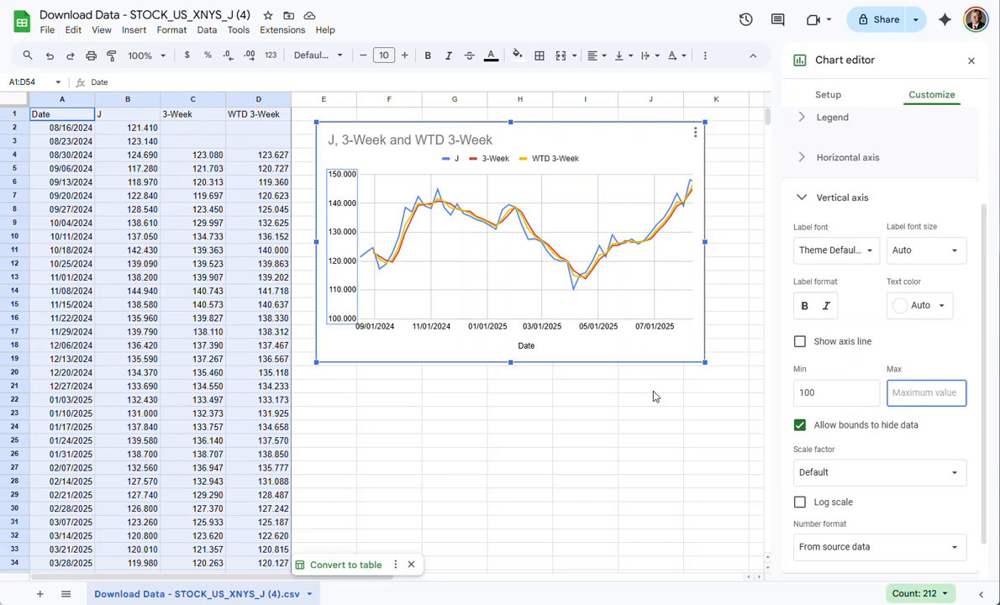
{"action": "type", "text": "160"}
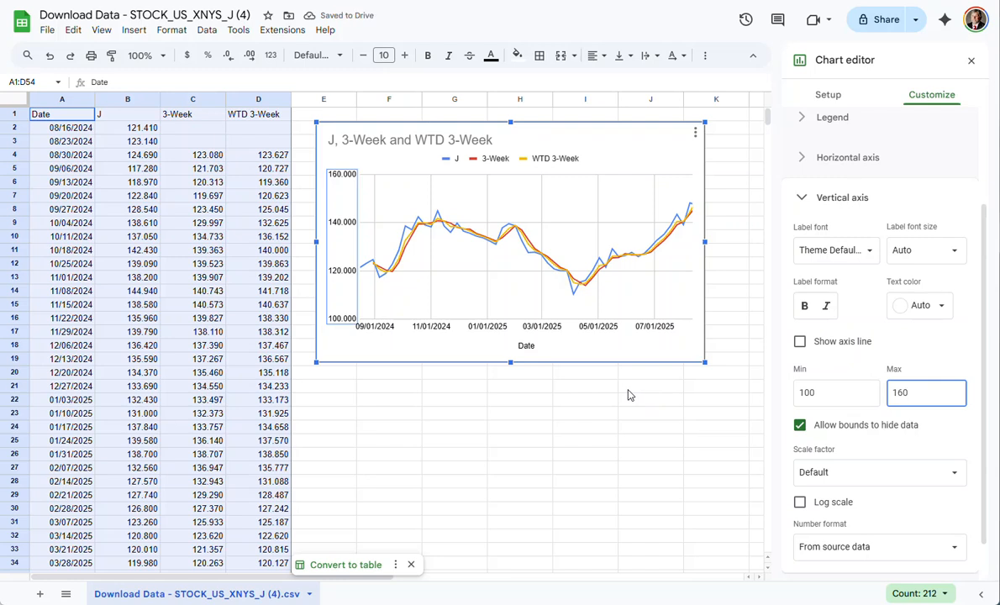
{"action": "left_click", "coordinate": [633, 390]}
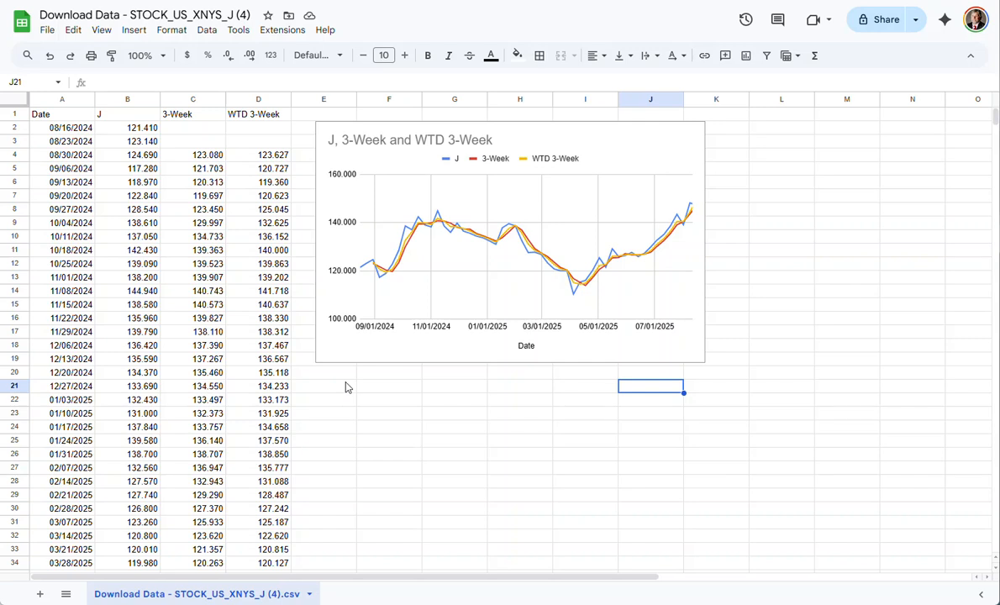
Enter the filler text "sfghbknmgbnb;sdgdkbndd'bknmdb'lnb'dbkndb;ndd;bjnabgfd" in F21 below the chart
{"action": "left_click_drag", "start_coordinate": [367, 392], "coordinate": [637, 393]}
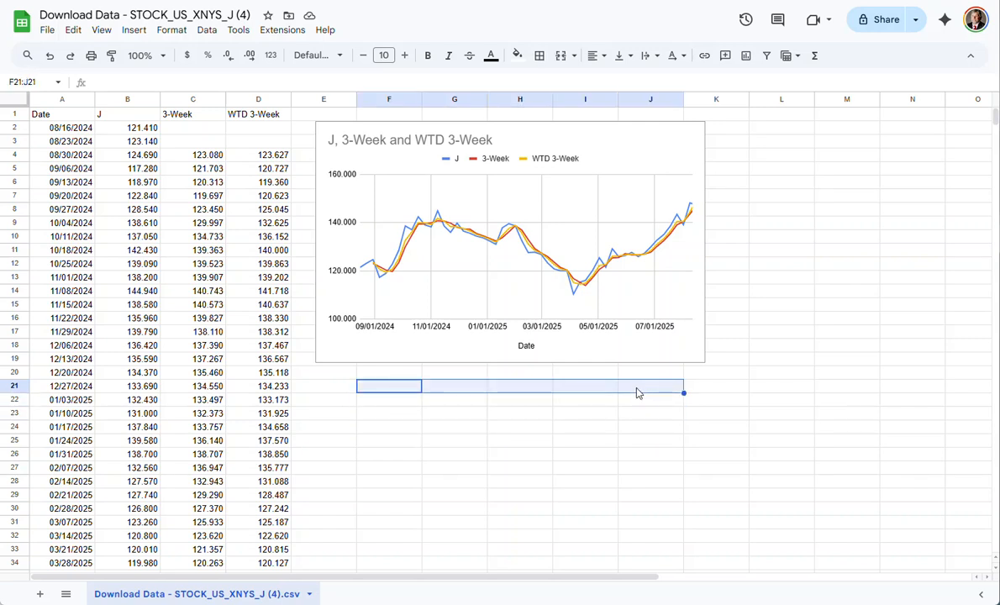
{"action": "type", "text": "sfghbknmgbn"}
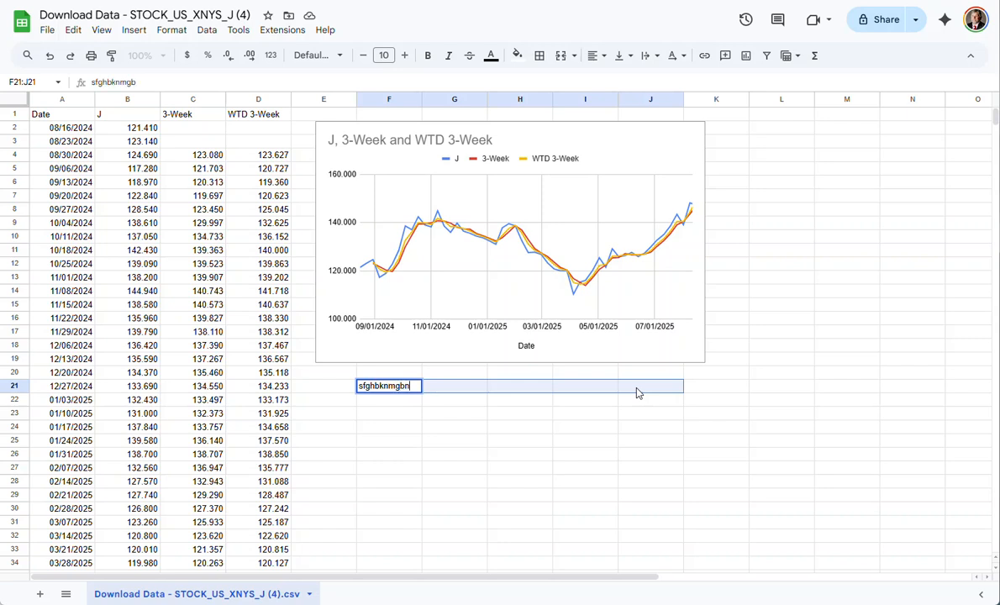
{"action": "type", "text": "b;sdgdkbndd'bknmdb'lnb'dbkndb;ndd;bjnabgfd"}
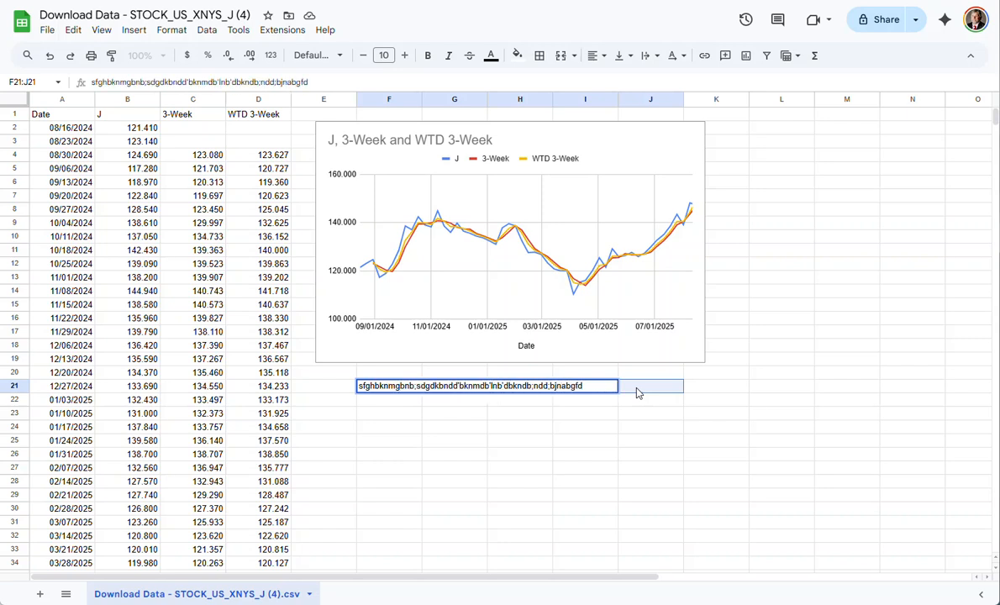
{"action": "key", "text": "Return"}
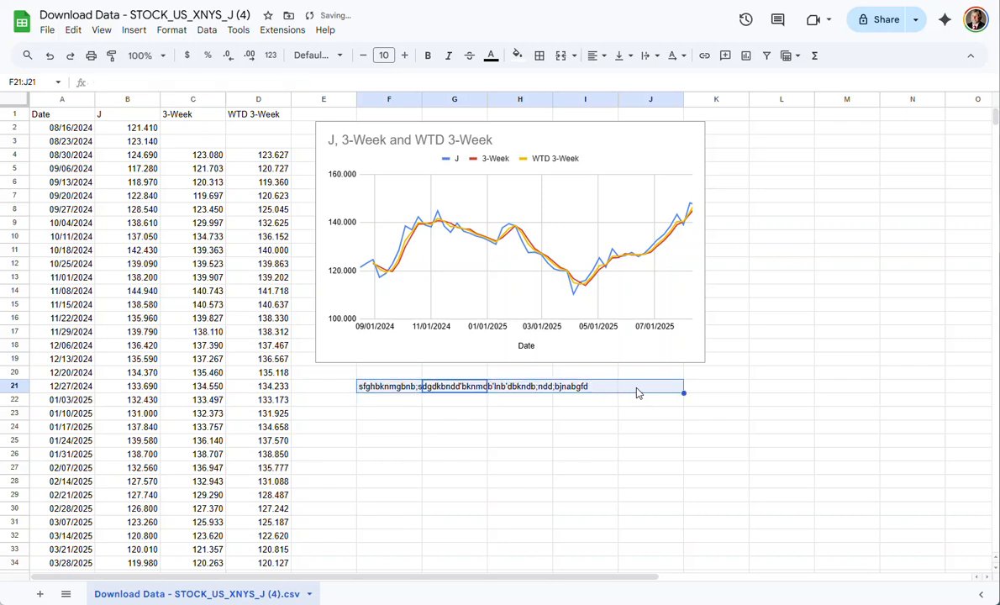
{"action": "left_click", "coordinate": [388, 401]}
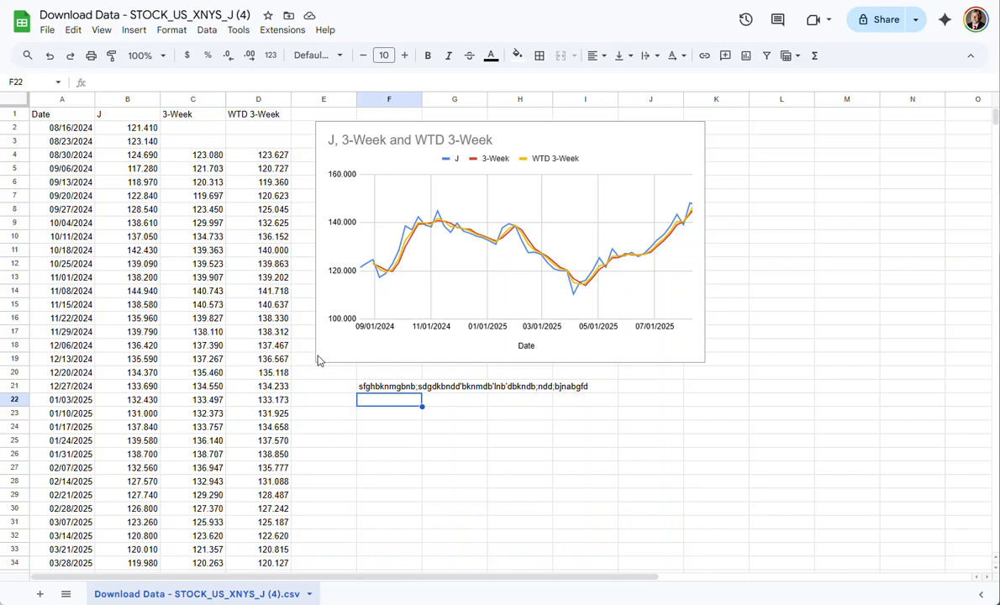
{"action": "left_click", "coordinate": [45, 31]}
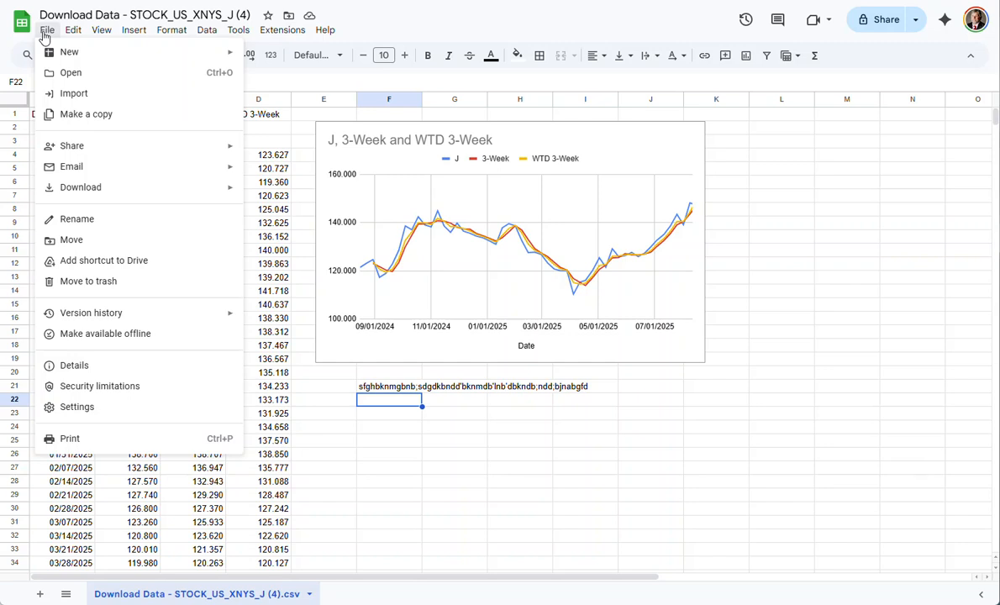
{"action": "left_click", "coordinate": [46, 33]}
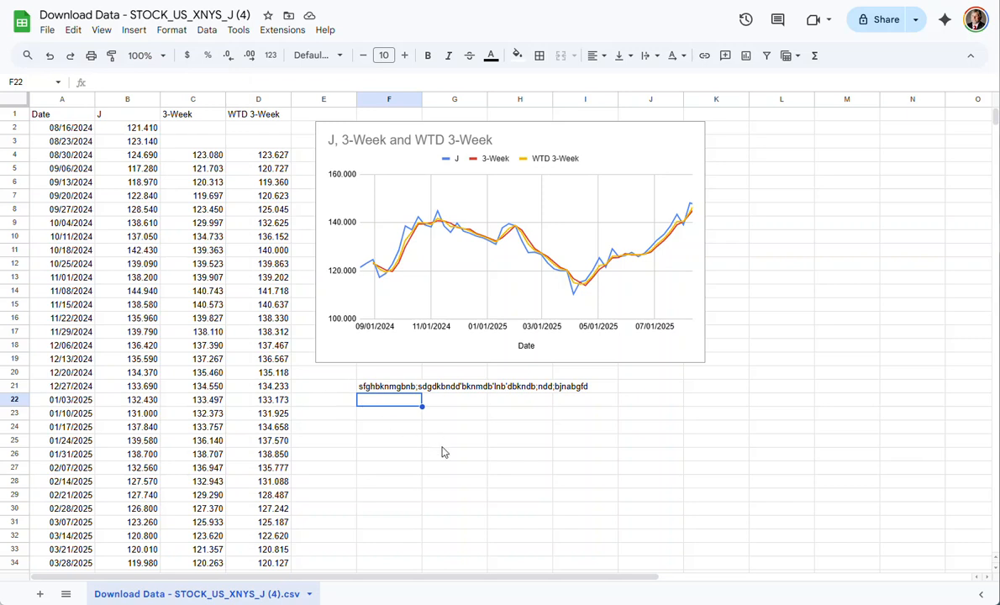
{"action": "left_click", "coordinate": [385, 415]}
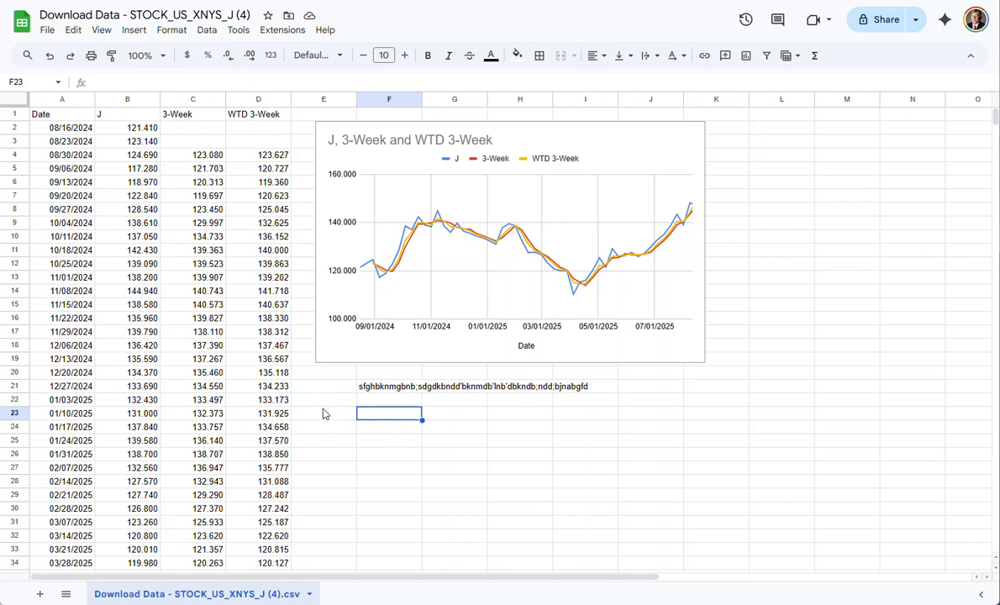